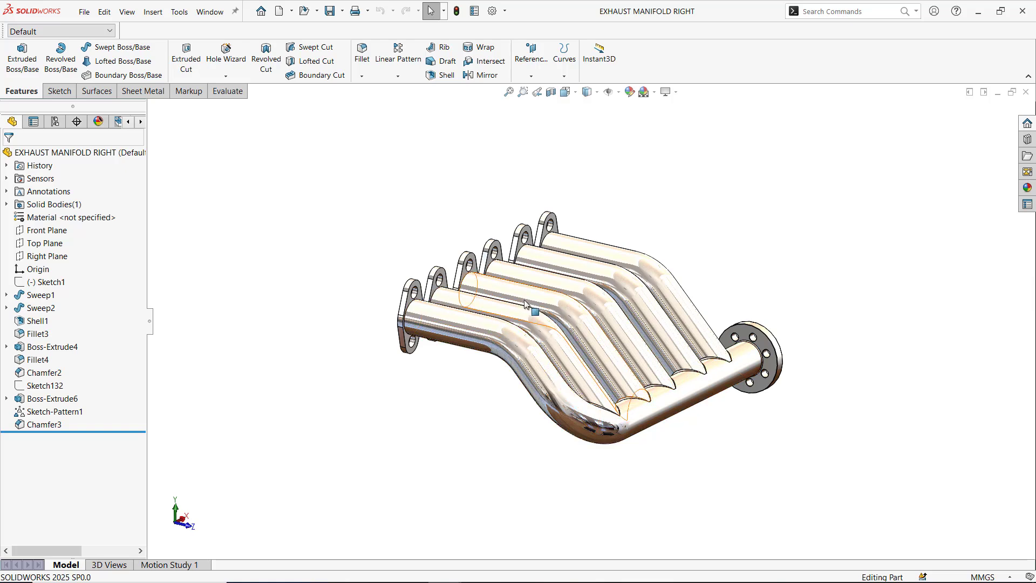
left_click(186, 60)
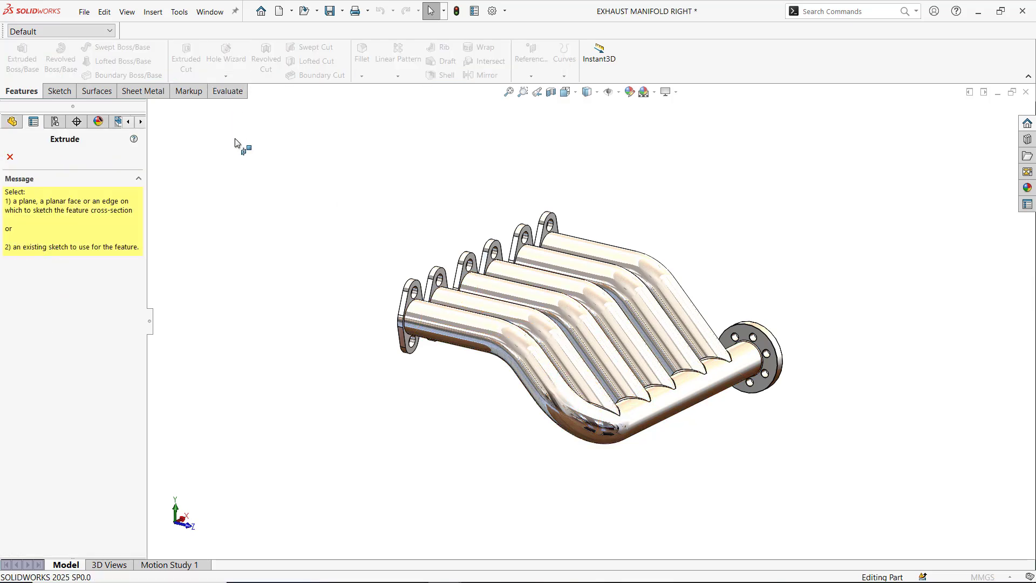
key("Escape")
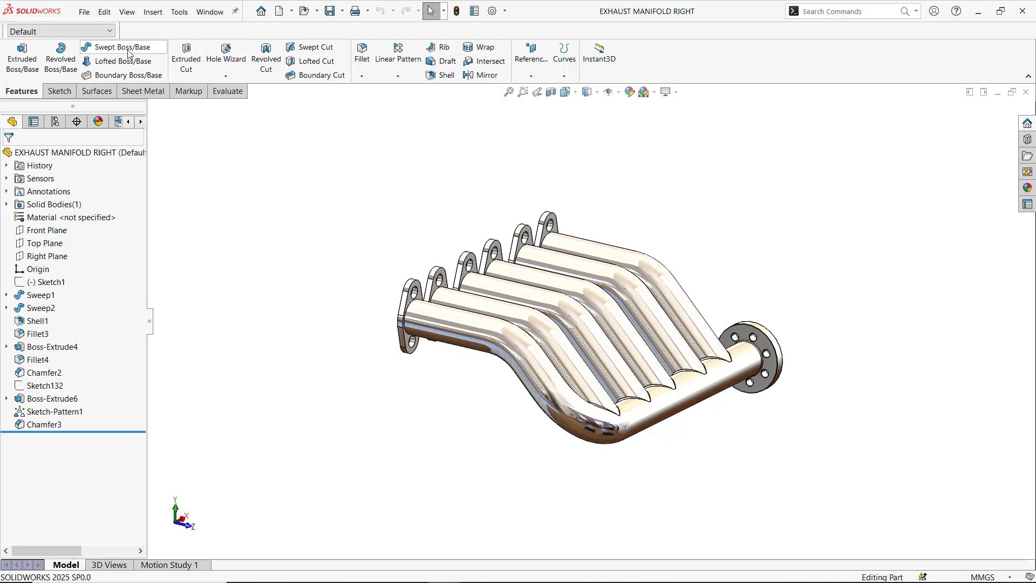
left_click(128, 50)
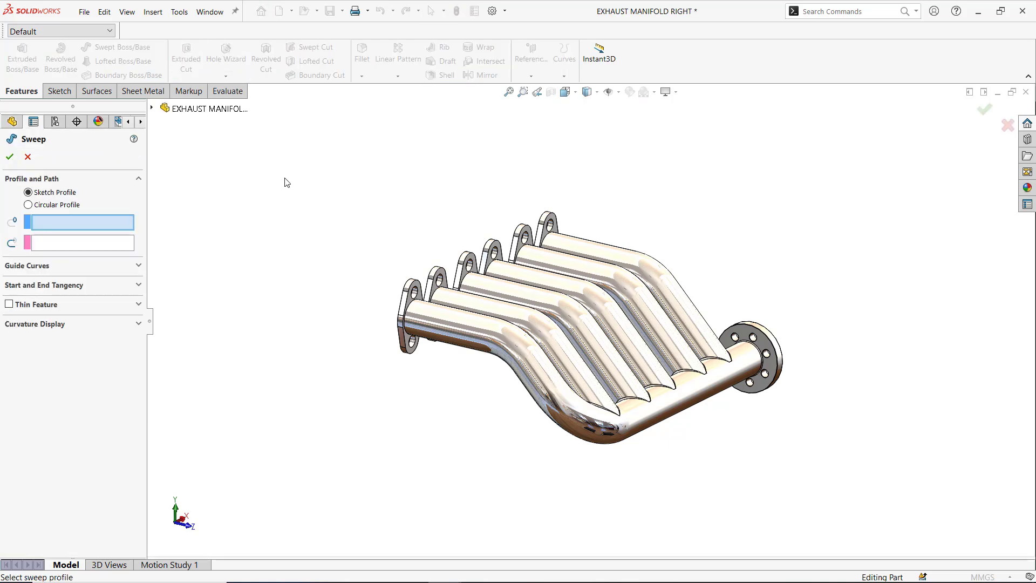
key("Escape")
left_click(58, 90)
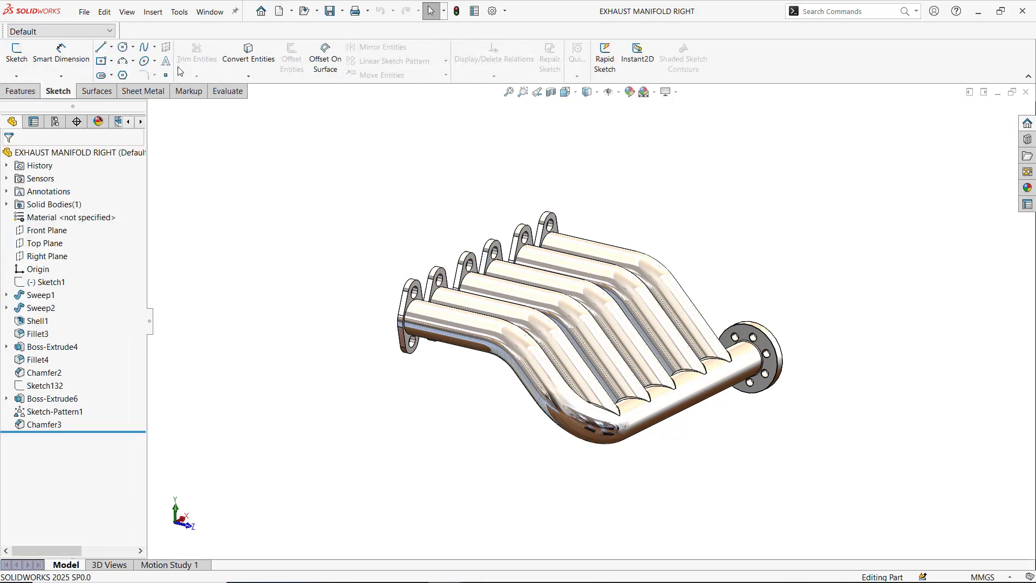
left_click(124, 47)
key("Escape")
left_click(101, 47)
key("Escape")
left_click(123, 62)
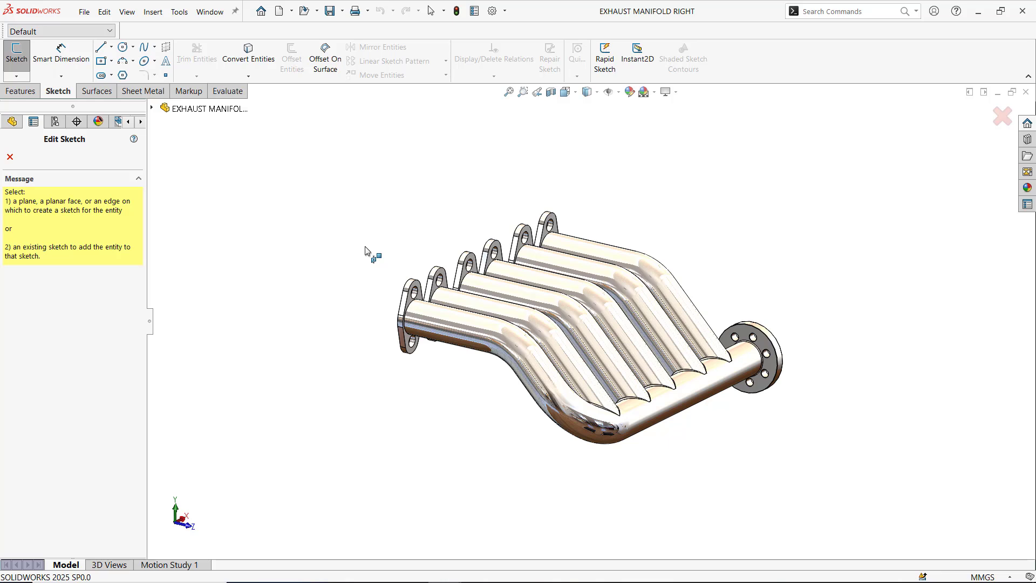
key("Escape")
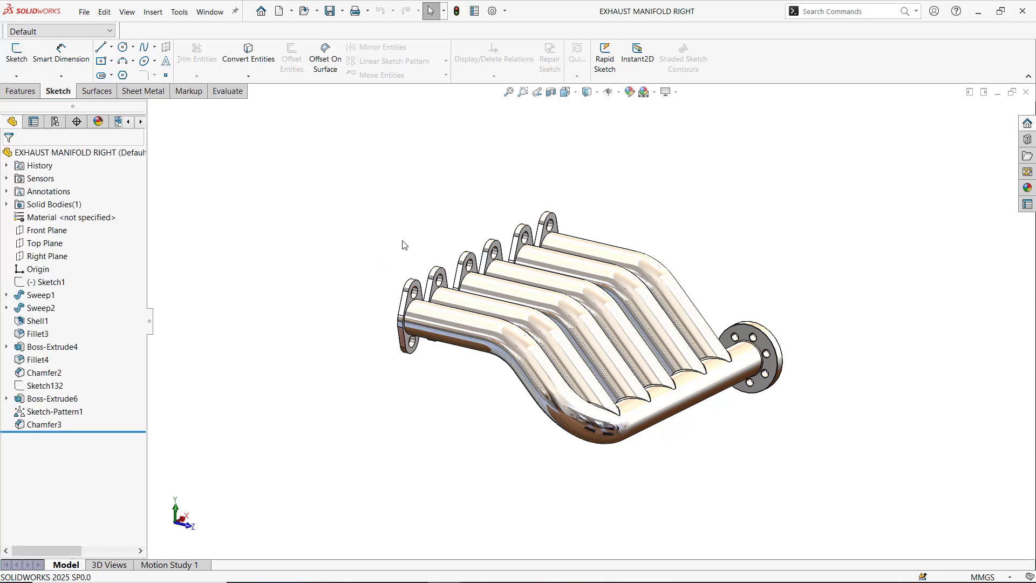
right_click_drag(402, 246, 324, 252)
key("Escape")
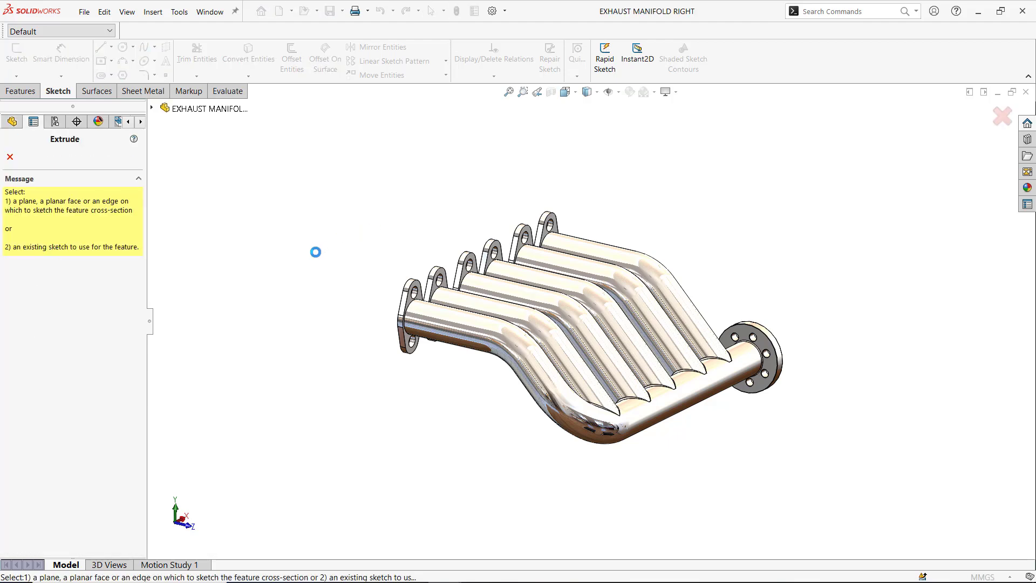
key("Escape")
right_click_drag(403, 204, 352, 237)
key("Escape")
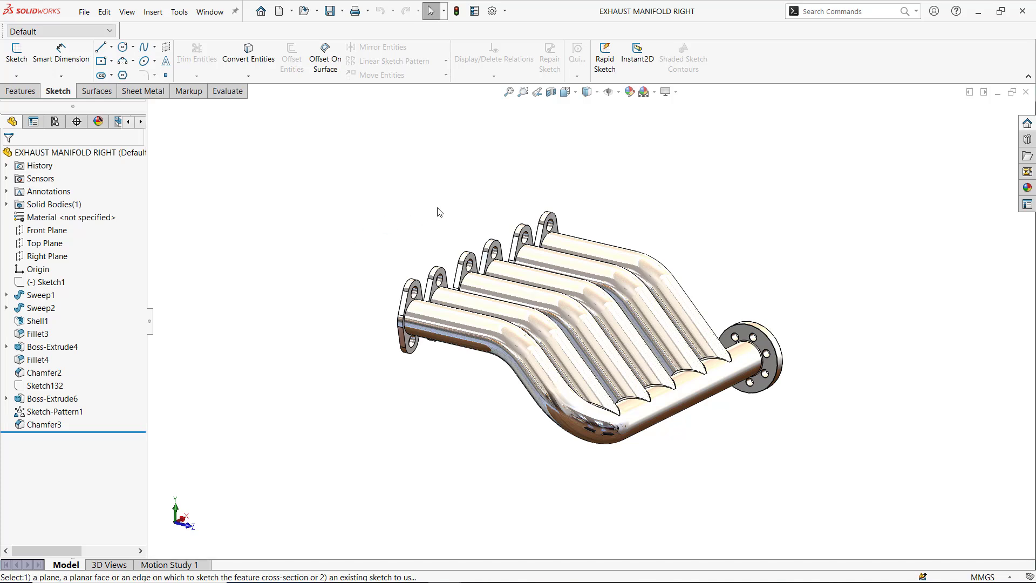
right_click_drag(447, 203, 406, 171)
key("Escape")
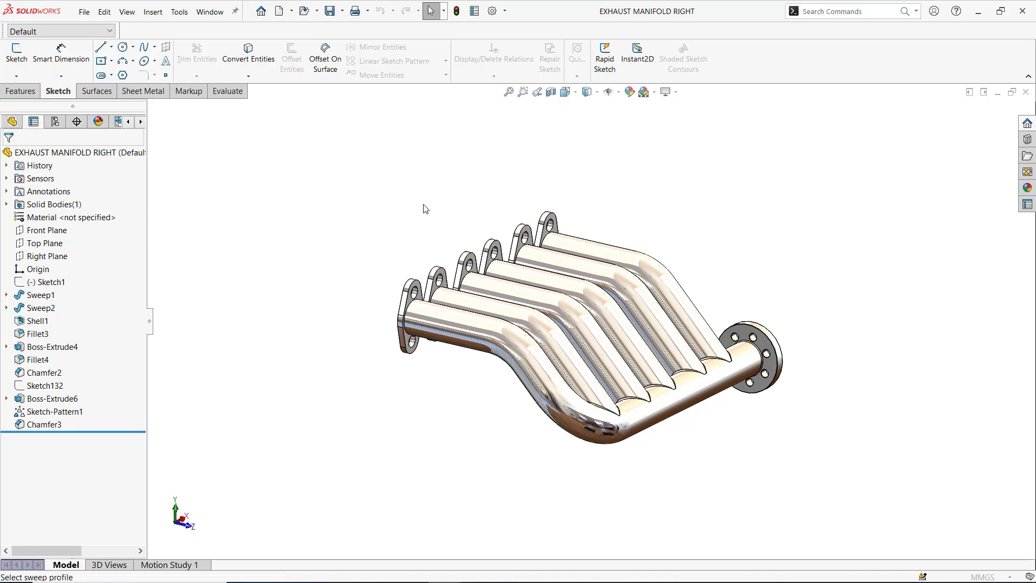
right_click_drag(424, 209, 475, 170)
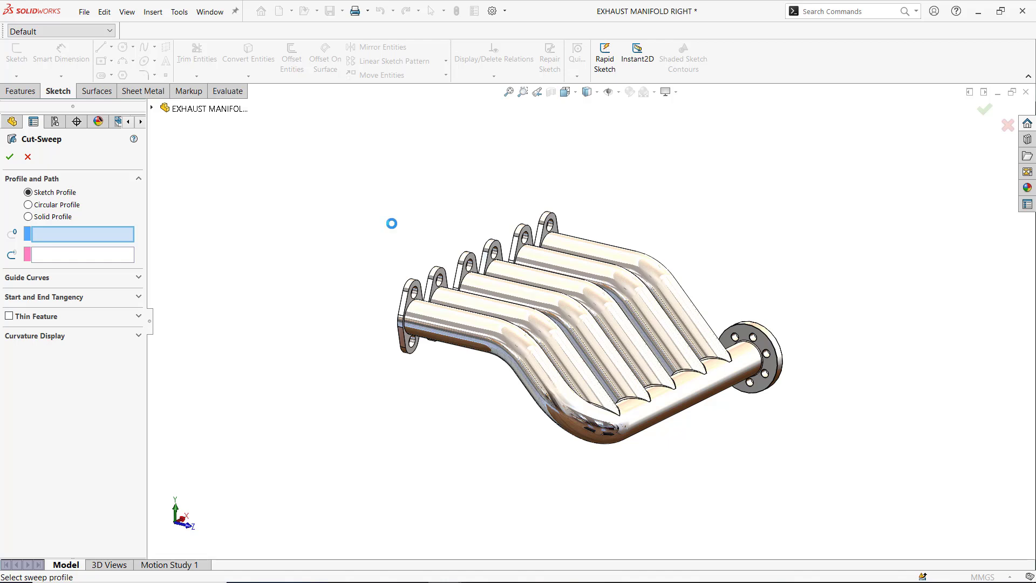
key("Escape")
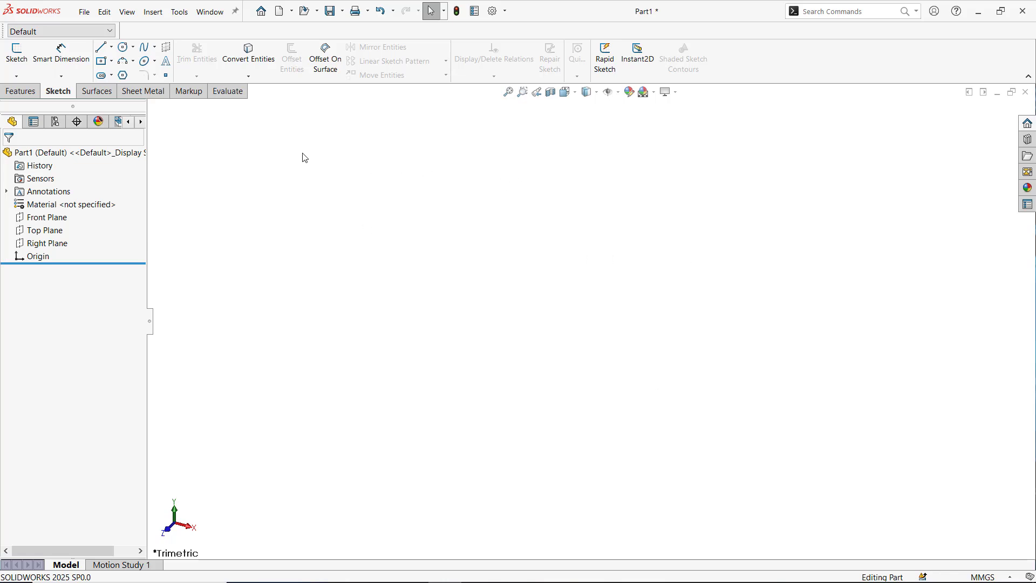
Open the mouse gesture customization settings
left_click(184, 14)
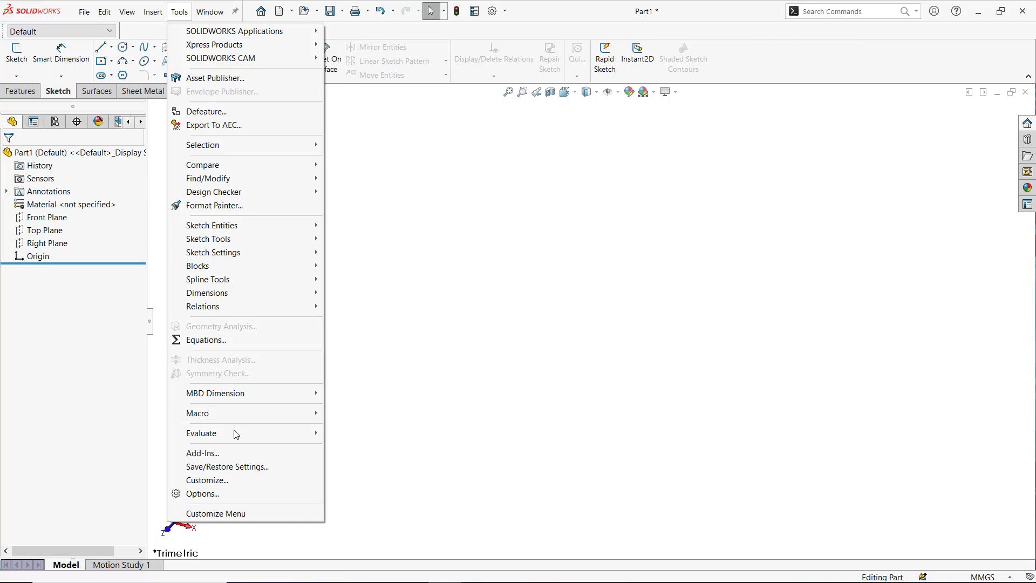
left_click(216, 481)
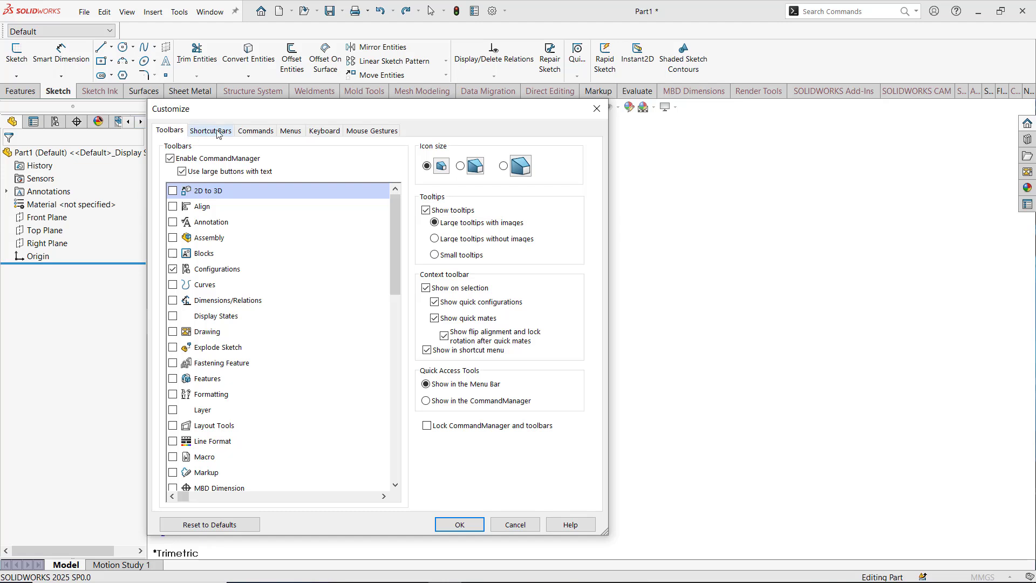
left_click(373, 131)
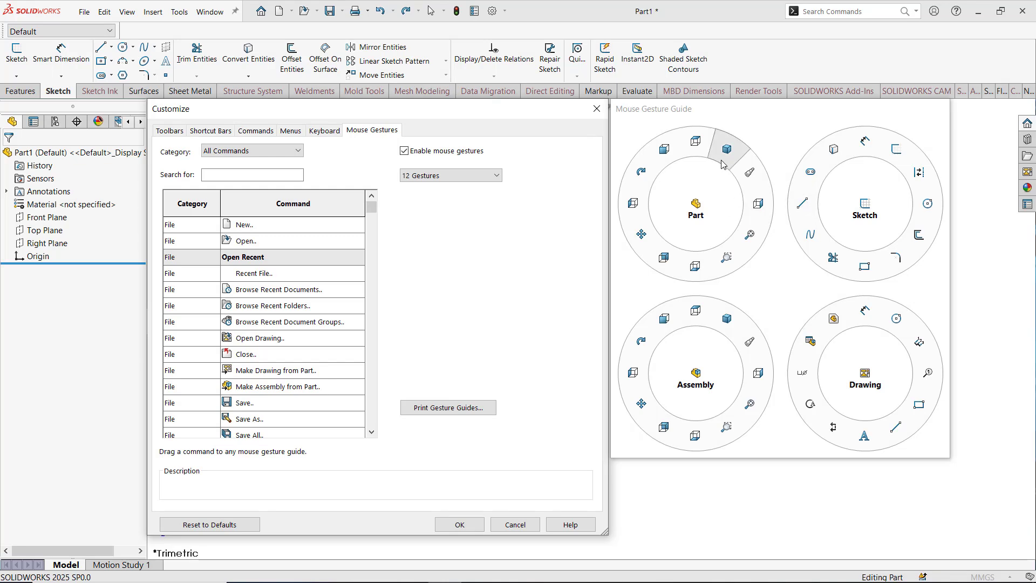
Assign Browse Recent Documents to the one o'clock slot and Browse Recent Folders to the nine o'clock slot of the Part gesture wheel
mouse_move(727, 149)
left_mouse_down()
mouse_move(534, 271)
mouse_move(333, 298)
mouse_move(302, 289)
mouse_move(727, 149)
left_mouse_up()
left_click_drag(634, 205, 529, 281)
left_click_drag(319, 302, 633, 205)
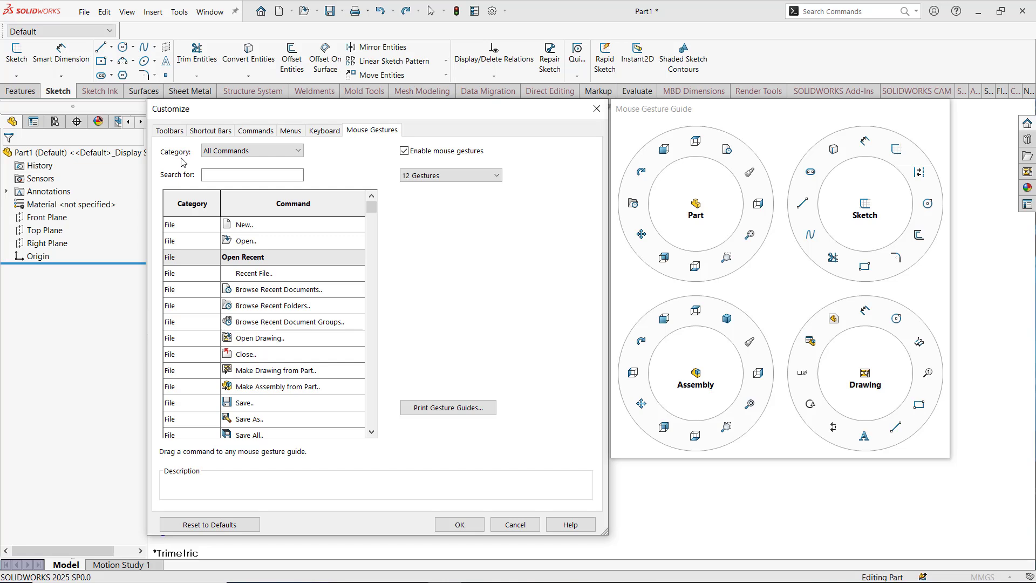
Filter the gesture command list to the Edit category and look through its commands
left_click(239, 154)
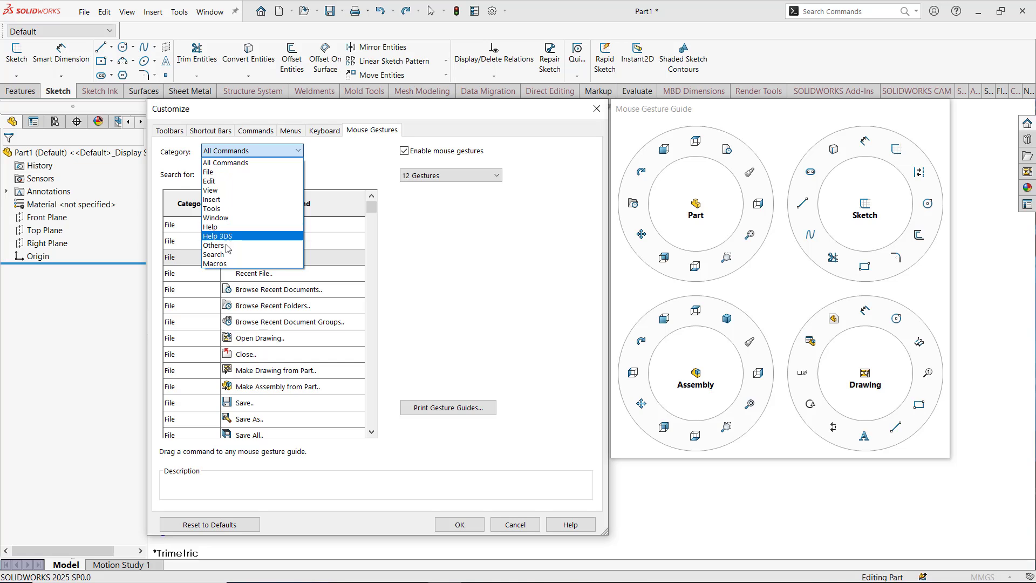
left_click(238, 185)
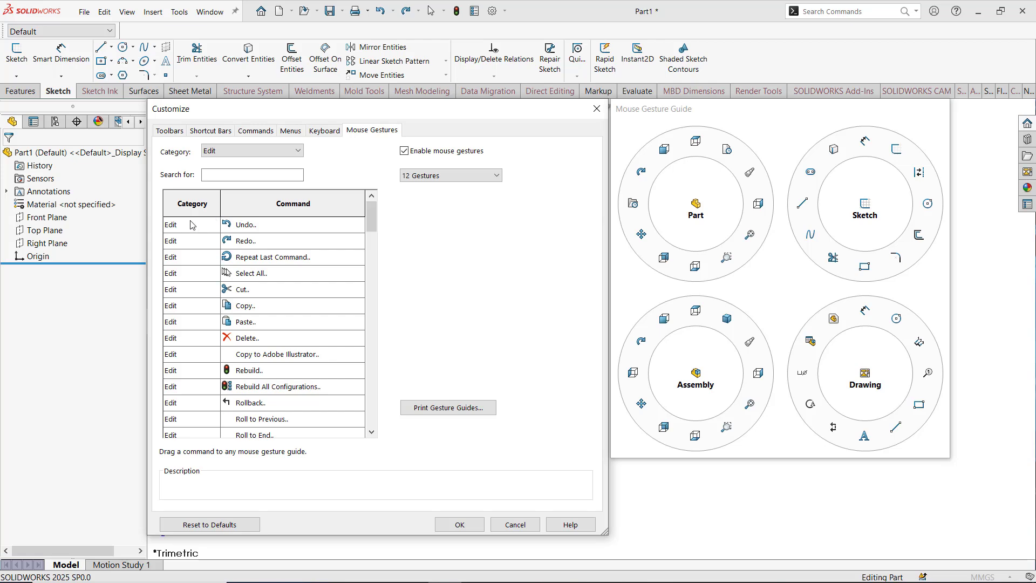
scroll(264, 271, "down", 8)
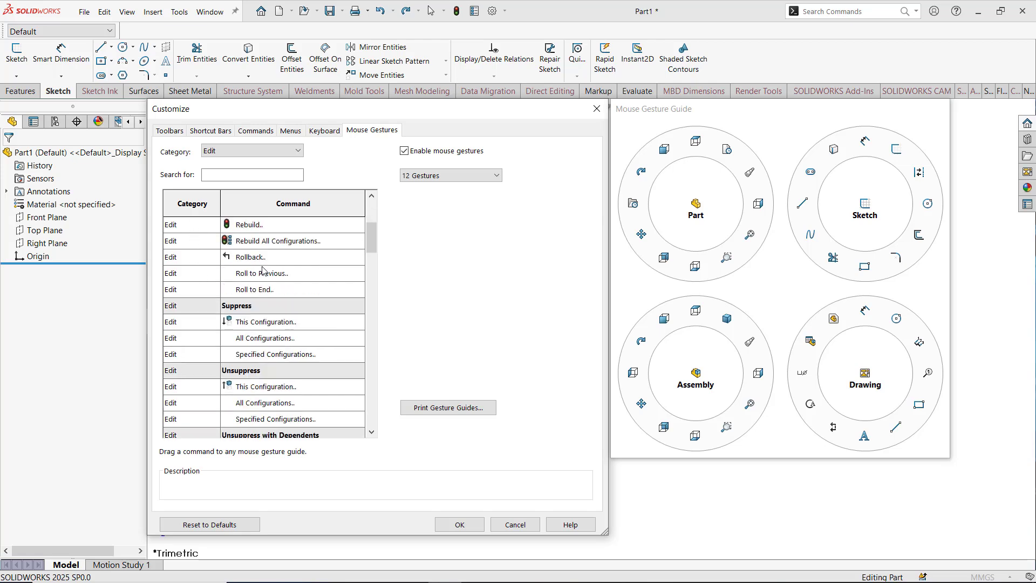
scroll(264, 272, "down", 4)
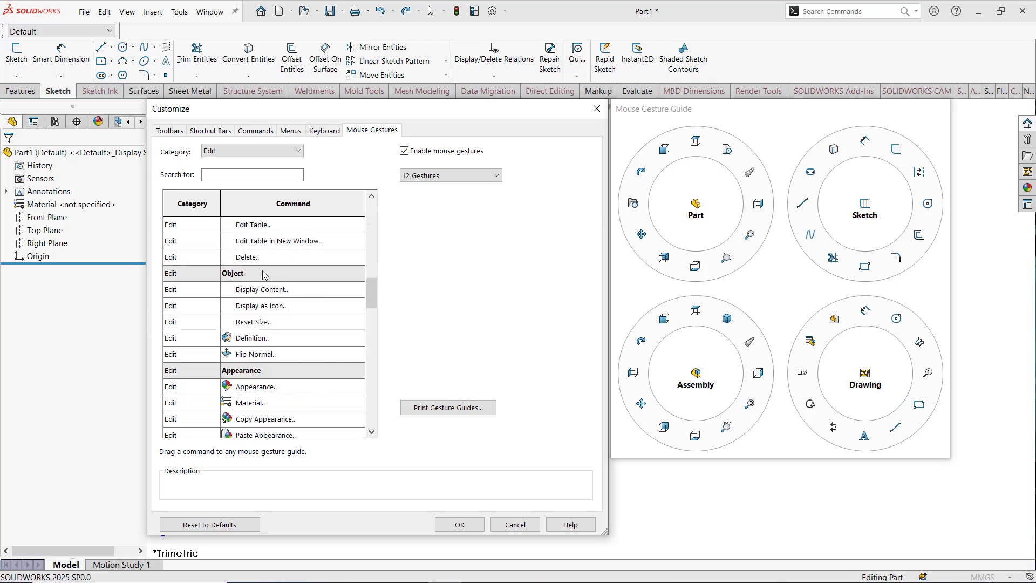
scroll(263, 273, "up", 5)
scroll(264, 273, "up", 2)
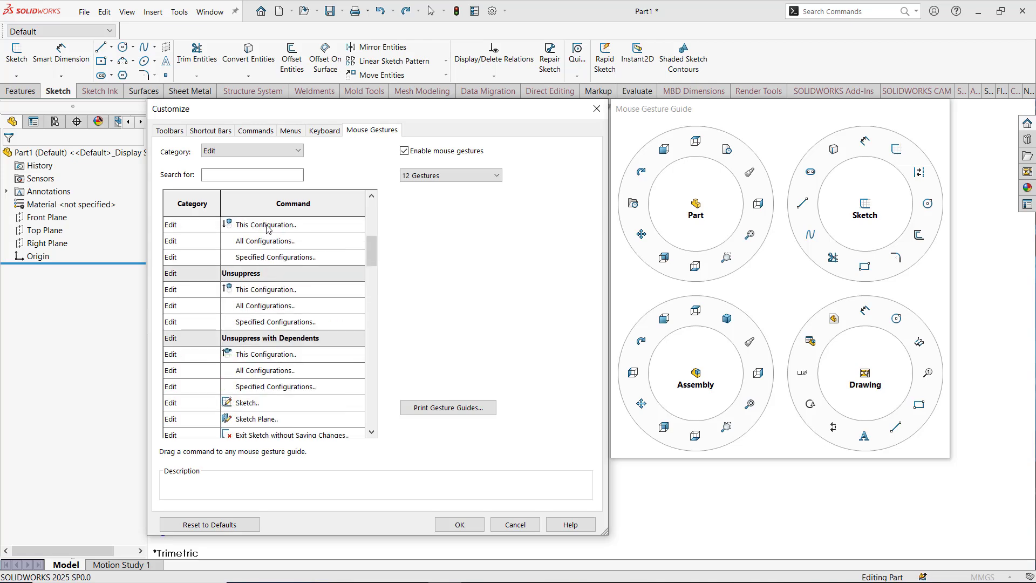
Filter the gesture command list to the View category and look through its commands
left_click(278, 156)
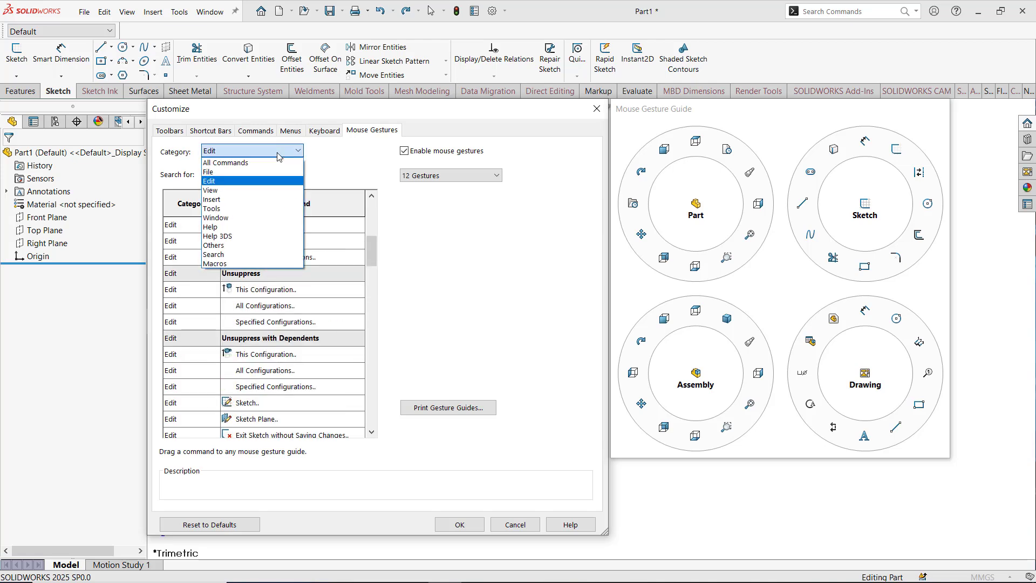
left_click(265, 191)
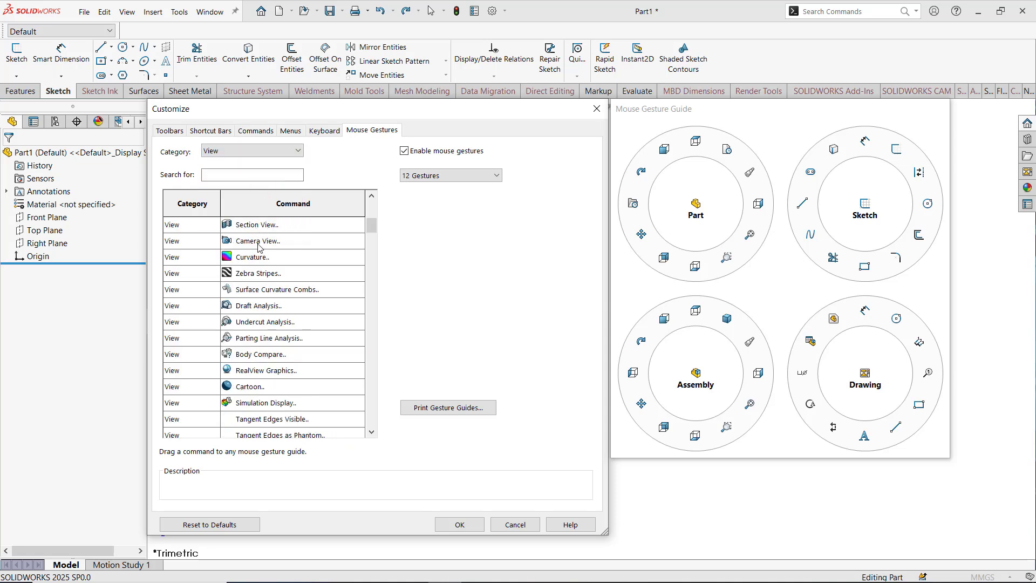
scroll(258, 252, "down", 12)
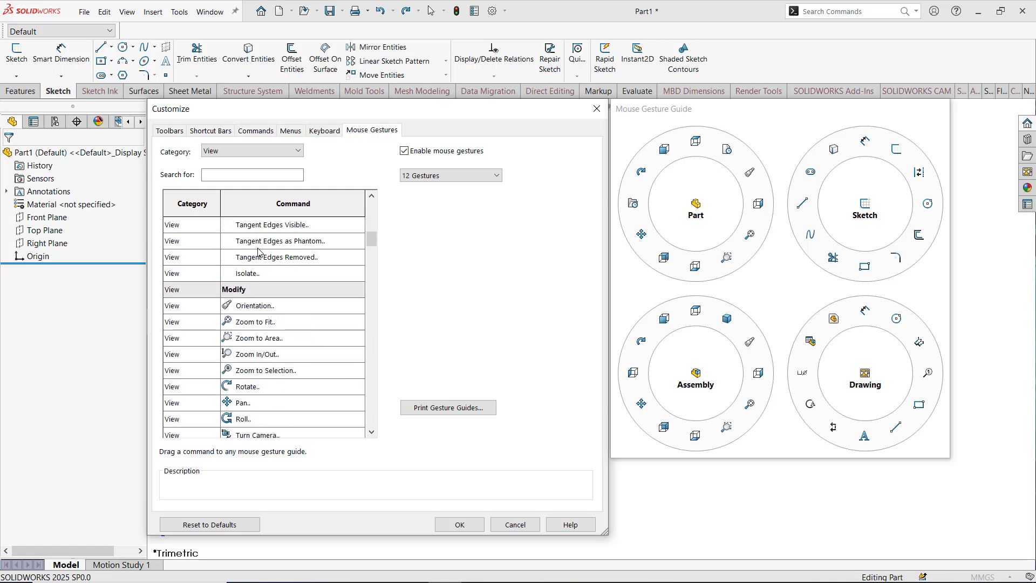
scroll(258, 252, "down", 4)
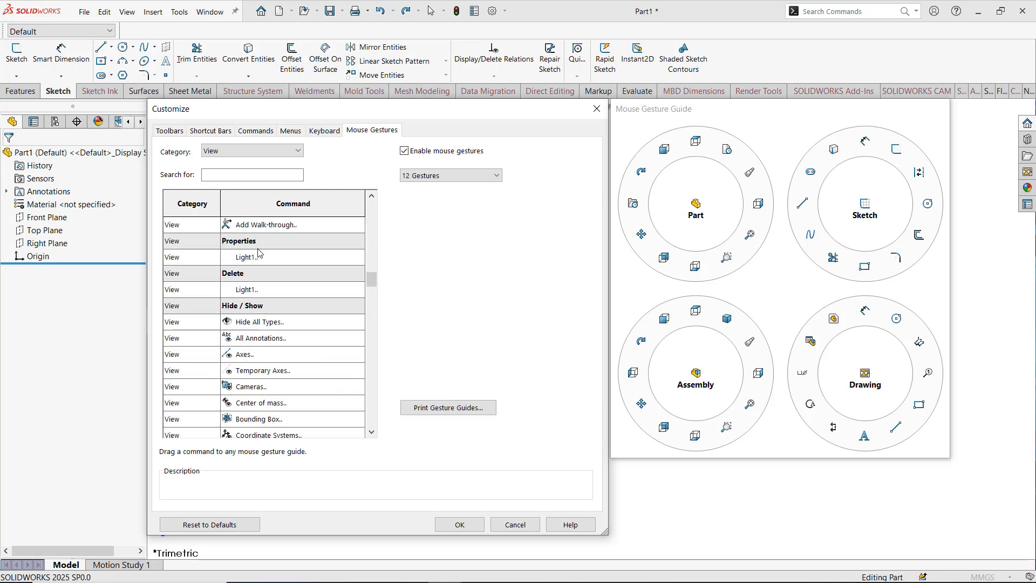
scroll(258, 252, "up", 6)
scroll(258, 252, "up", 10)
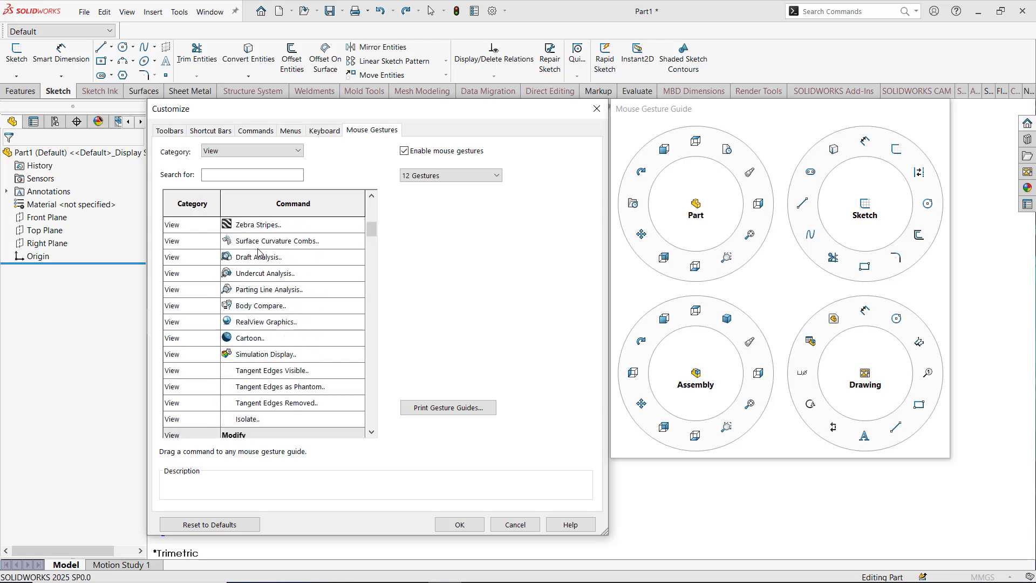
Show All Commands again and search the gesture command list for "extrude"
left_click(273, 151)
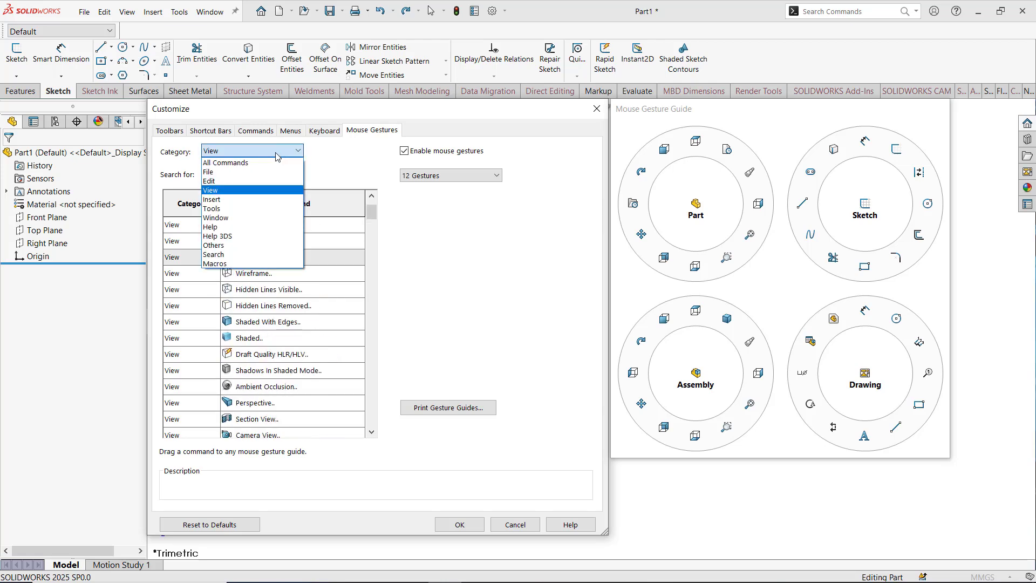
left_click(272, 161)
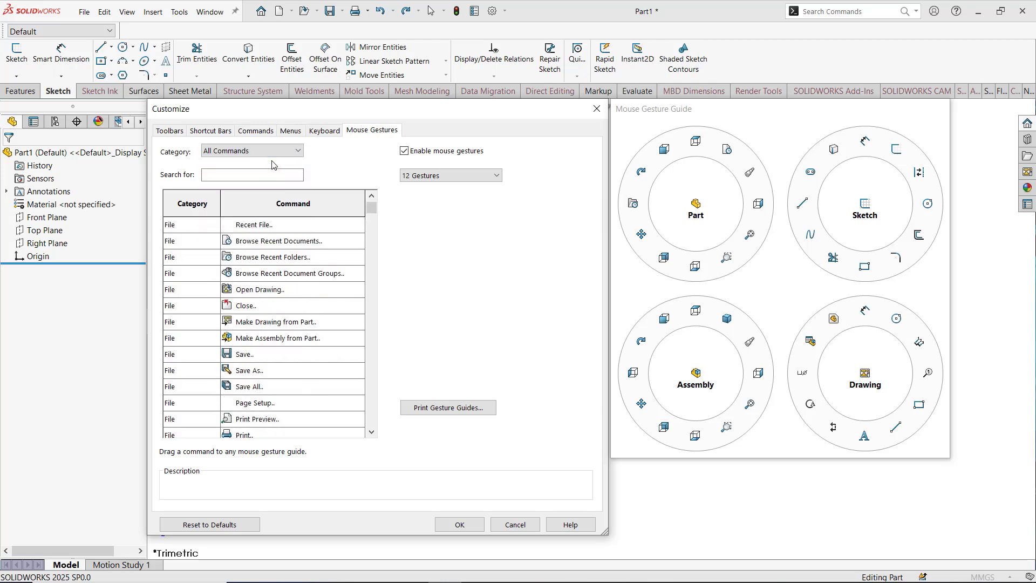
left_click(214, 176)
left_click(212, 177)
type("xtru")
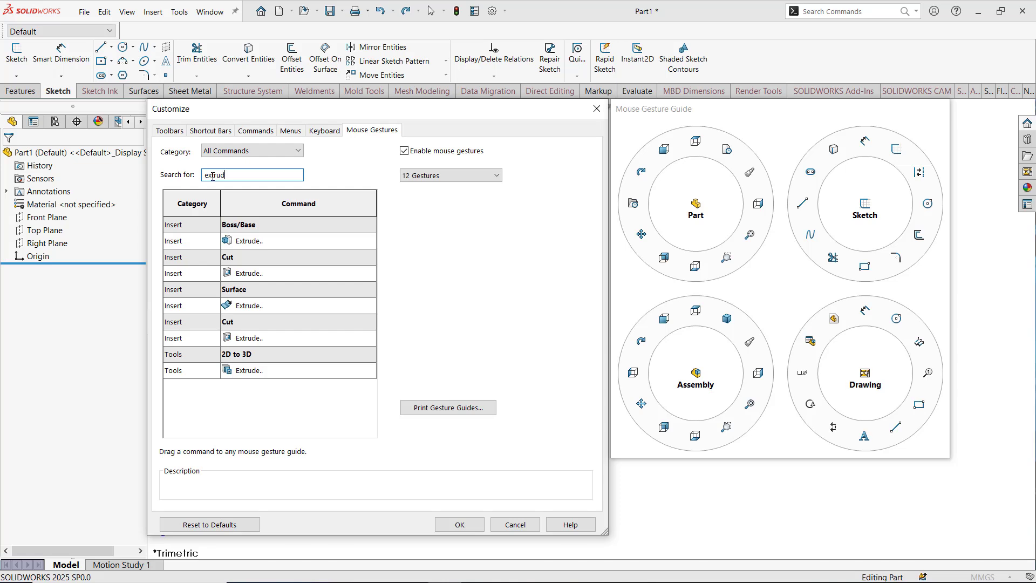
type("de")
Disable mouse gestures and enable them again
left_click(406, 155)
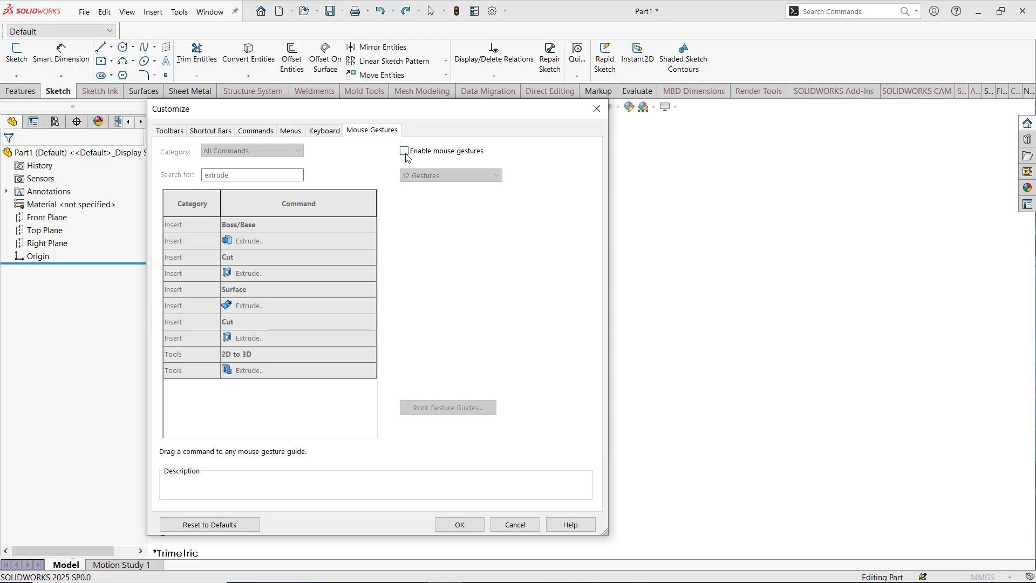
left_click(406, 153)
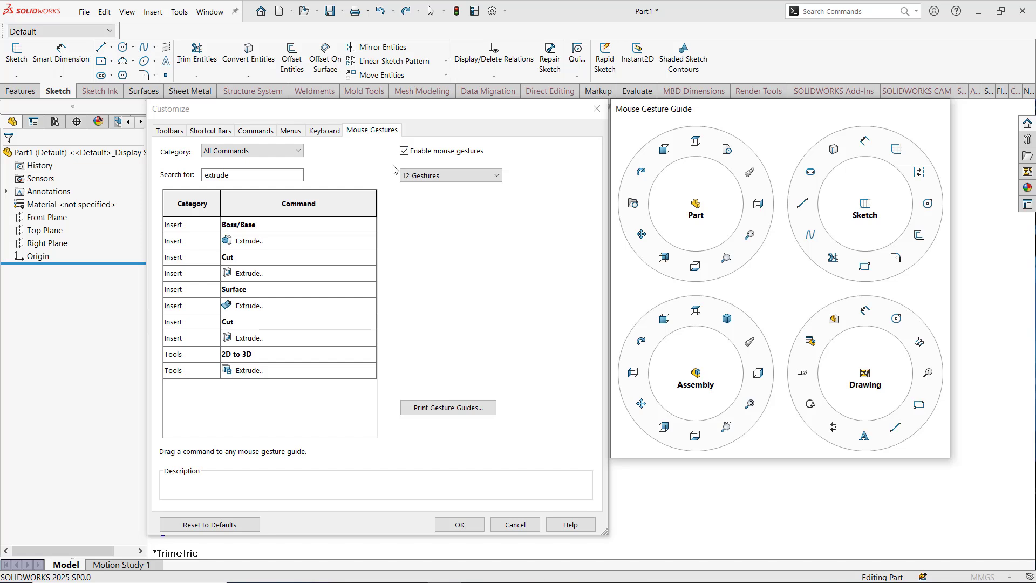
Try the 2 Gestures (Vertical), 2 Gestures (Horizontal) and 3 Gestures layouts for the gesture guides in turn
left_click(419, 176)
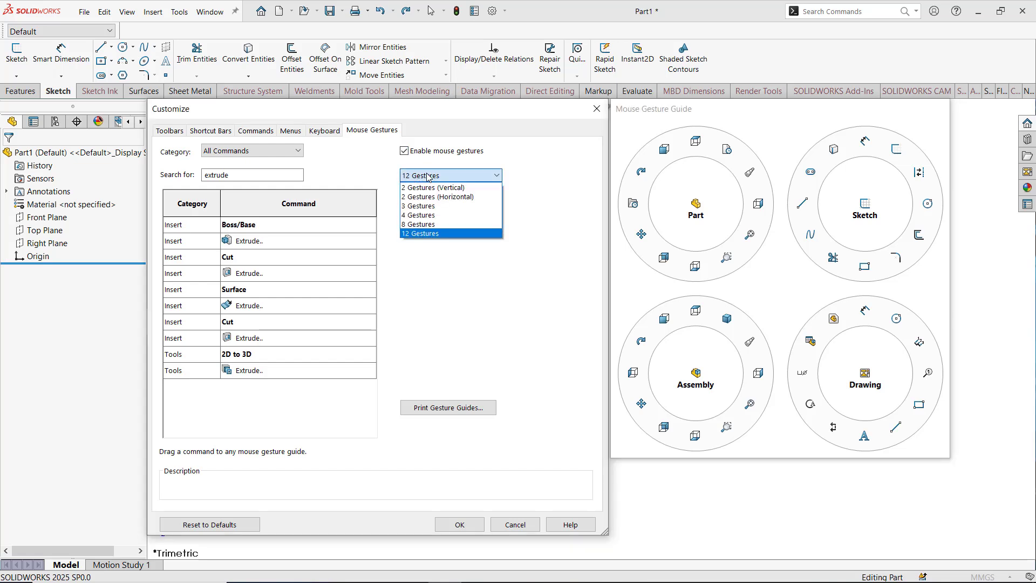
left_click(429, 189)
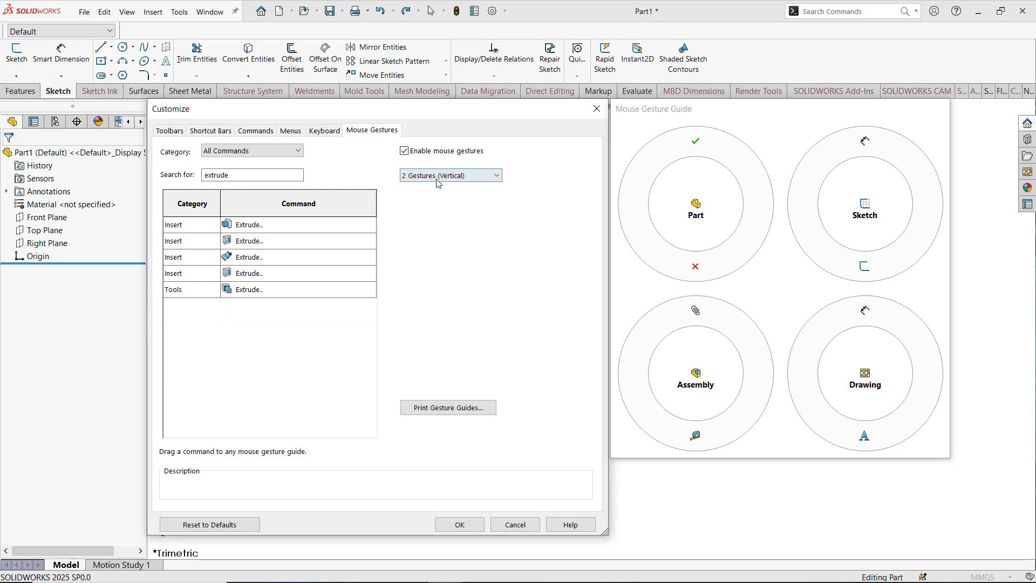
left_click(442, 176)
left_click(440, 198)
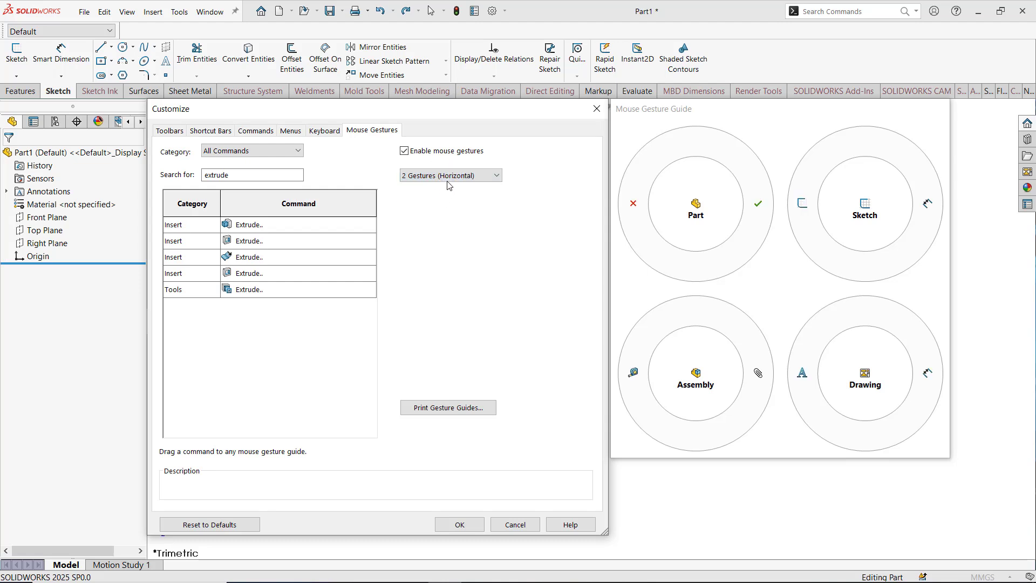
left_click(443, 176)
left_click(446, 206)
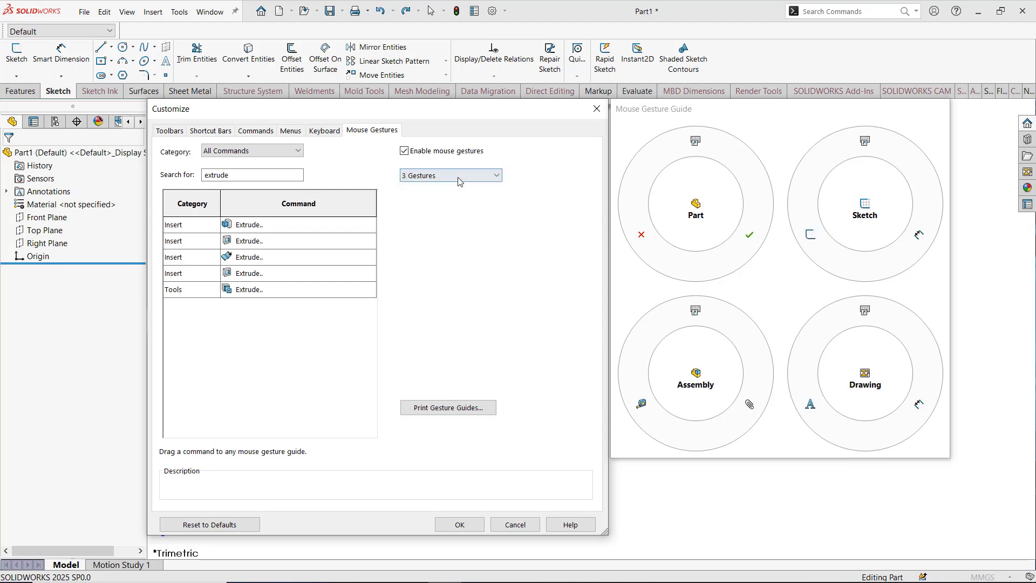
Set the number of mouse gestures to 8 Gestures
left_click(459, 176)
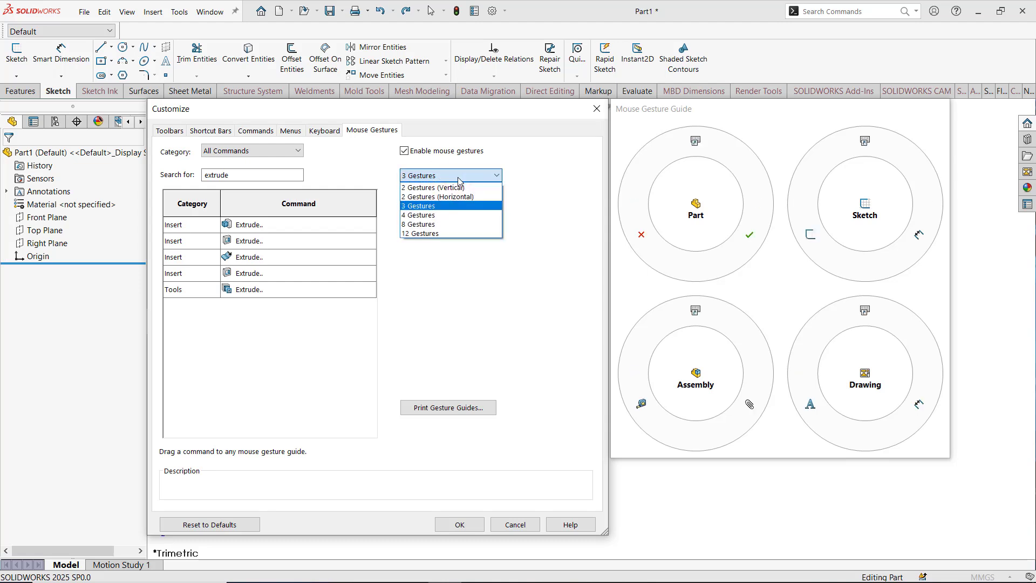
left_click(443, 225)
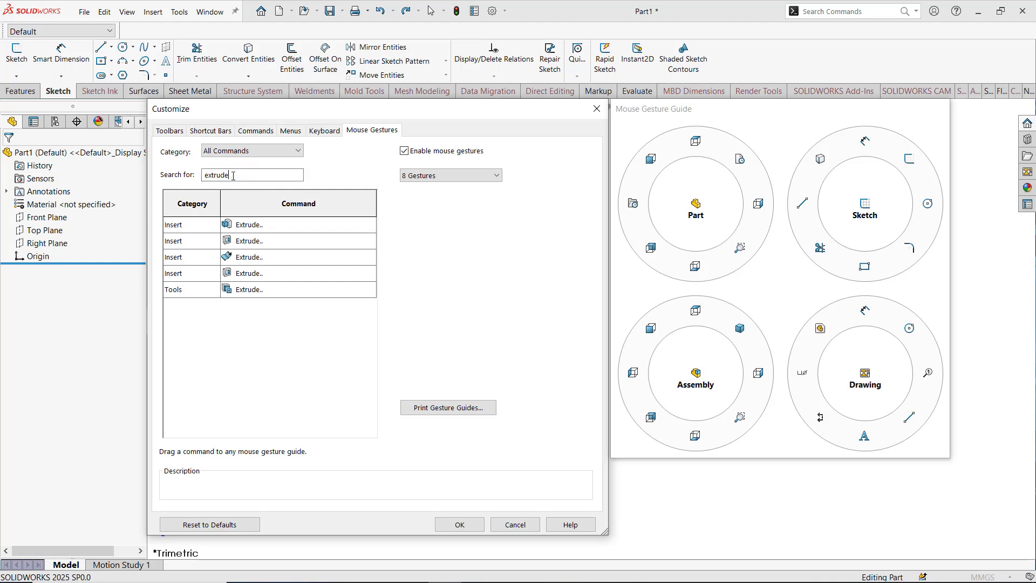
Search the gesture commands for "centerline" and assign the Sketch Entities Centerline command to the upper-left slot of the Sketch guide
left_click_drag(232, 175, 197, 175)
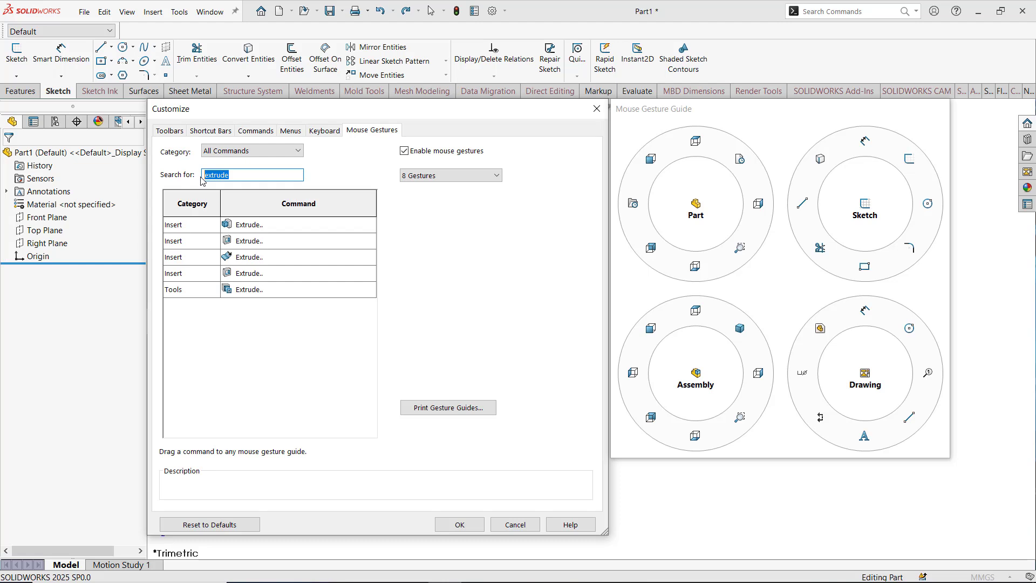
key("BackSpace")
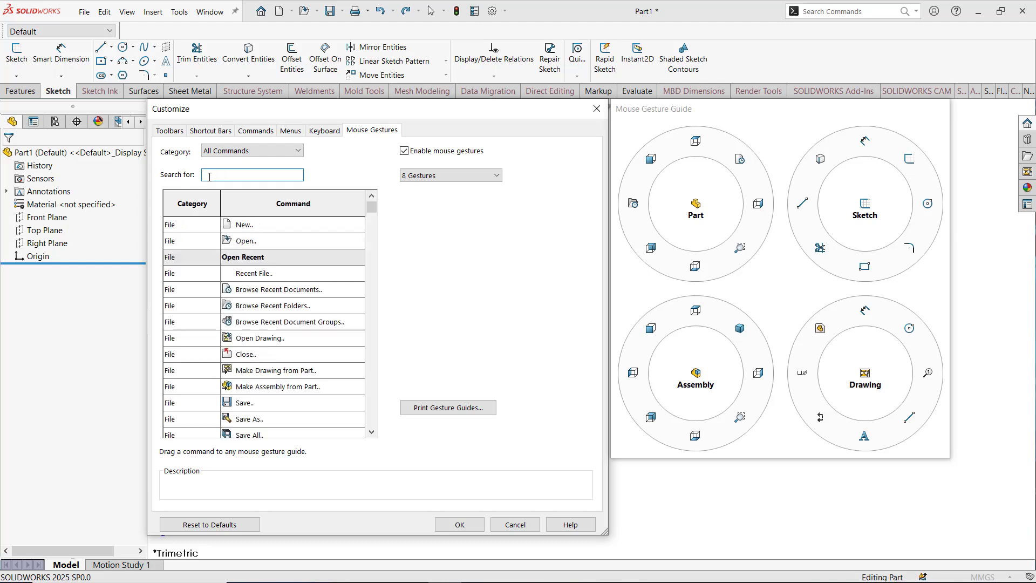
type("c")
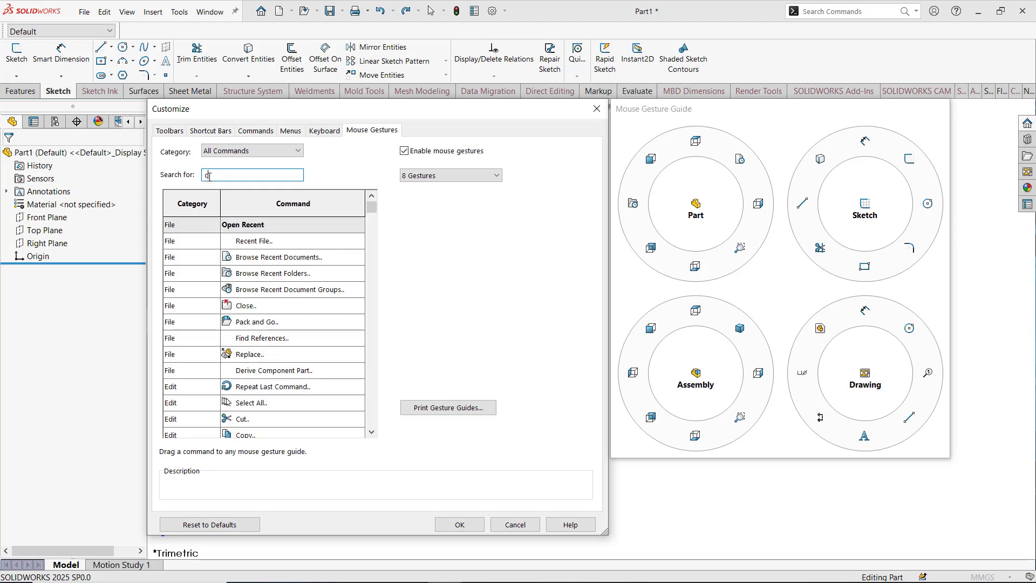
type("enterline")
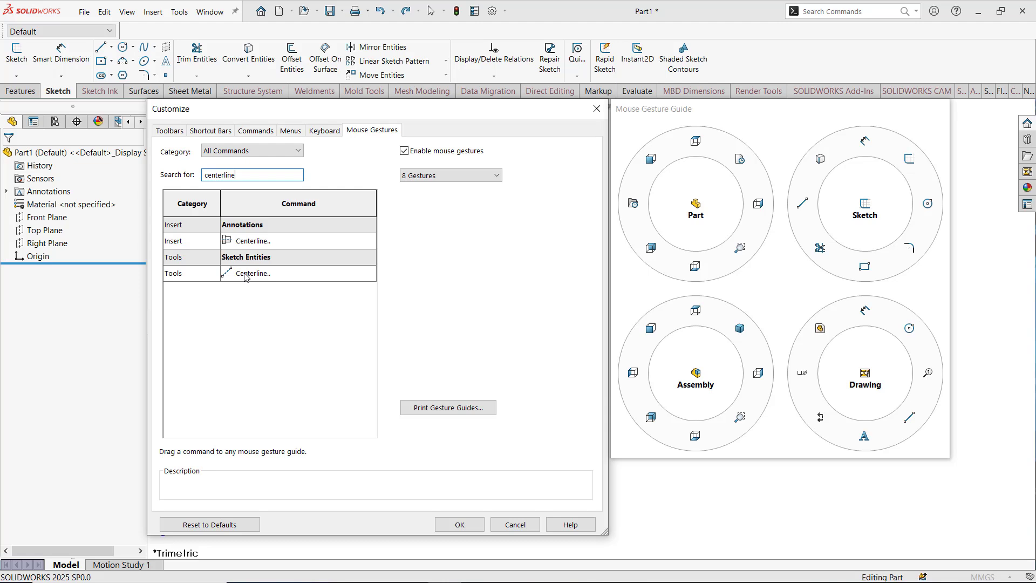
mouse_move(244, 276)
left_mouse_down()
mouse_move(308, 306)
mouse_move(486, 331)
mouse_move(647, 308)
mouse_move(803, 216)
mouse_move(826, 168)
left_mouse_up()
Search the gesture commands for "circle" and assign the Sketch Entities Circle command to the right slot of the Sketch guide
left_click(268, 177)
key("BackSpace")
key("BackSpace")
key("BackSpace")
key("BackSpace")
key("BackSpace")
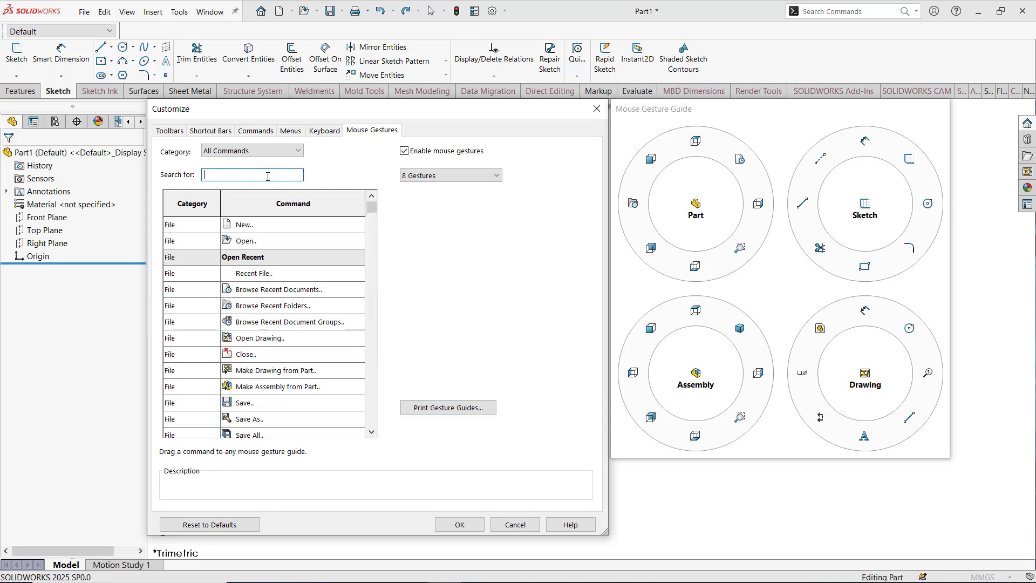
type("ircle")
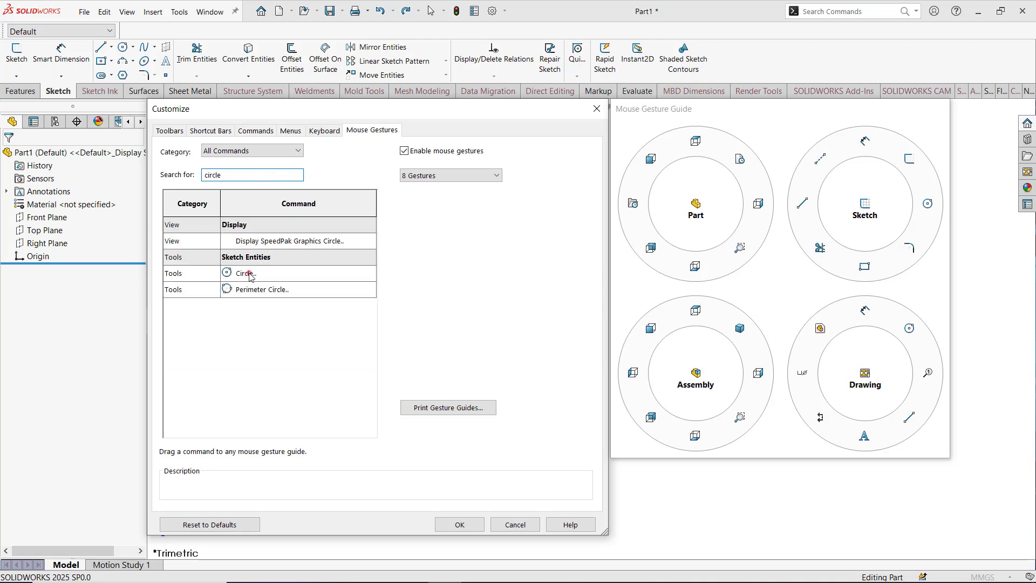
mouse_move(249, 274)
left_mouse_down()
mouse_move(526, 264)
mouse_move(826, 195)
mouse_move(907, 164)
mouse_move(924, 199)
left_mouse_up()
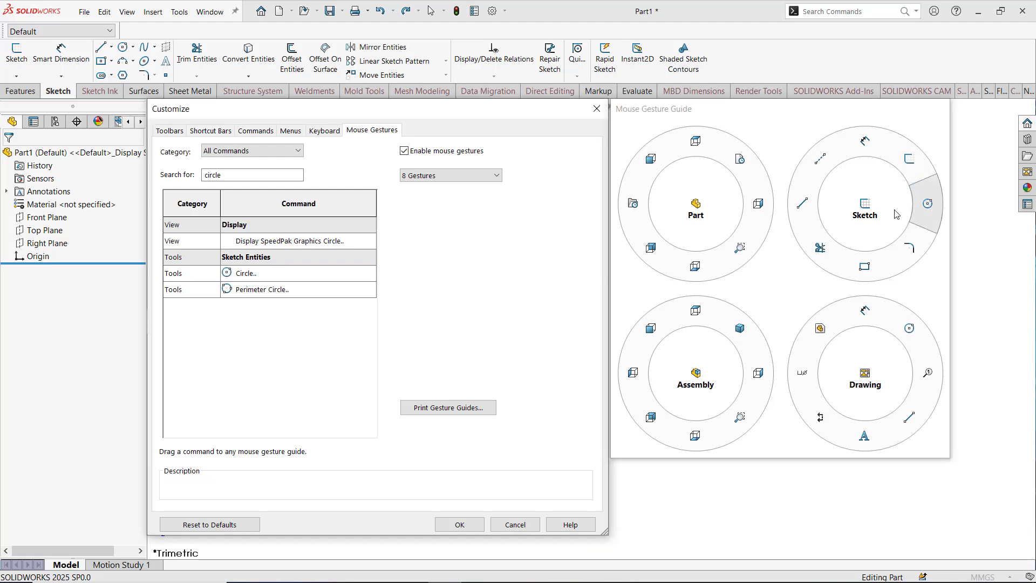
Search the gesture commands for "fillet" and assign the Sketch Tools Fillet command to the lower-right slot of the Sketch guide
left_click(220, 176)
left_click_drag(221, 176, 205, 179)
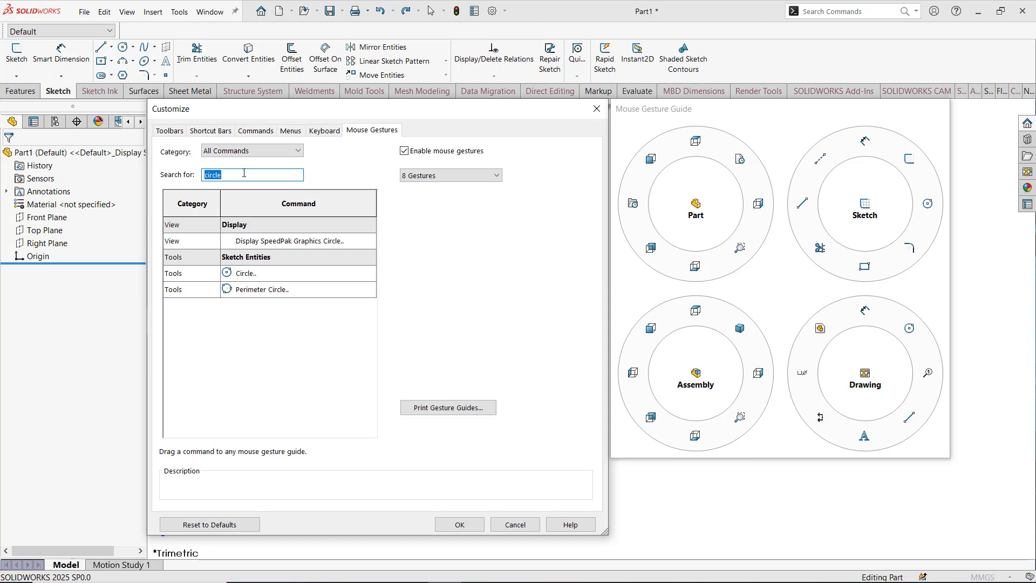
type("fill")
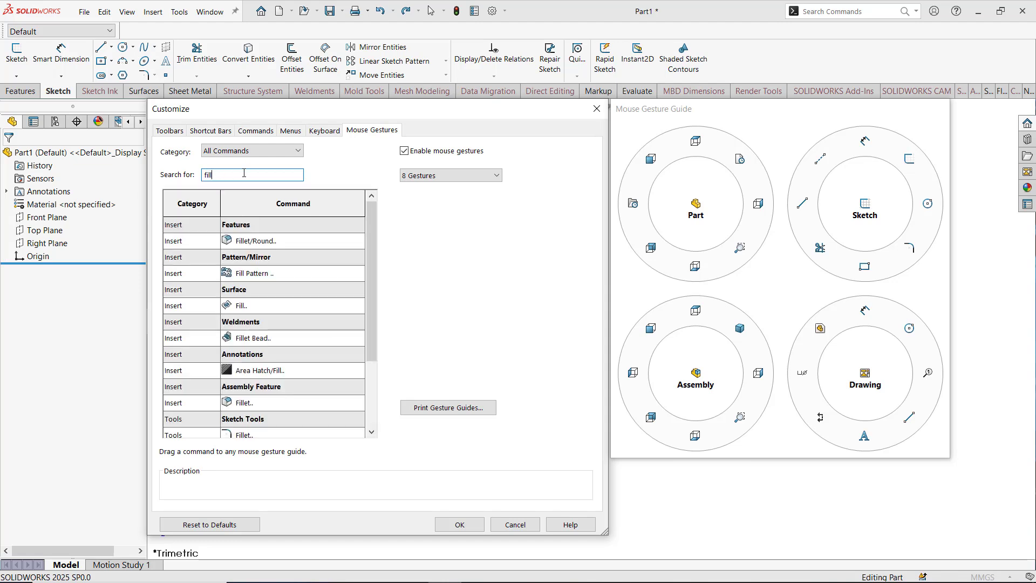
type("et")
mouse_move(241, 338)
left_mouse_down()
mouse_move(232, 335)
mouse_move(924, 258)
left_mouse_up()
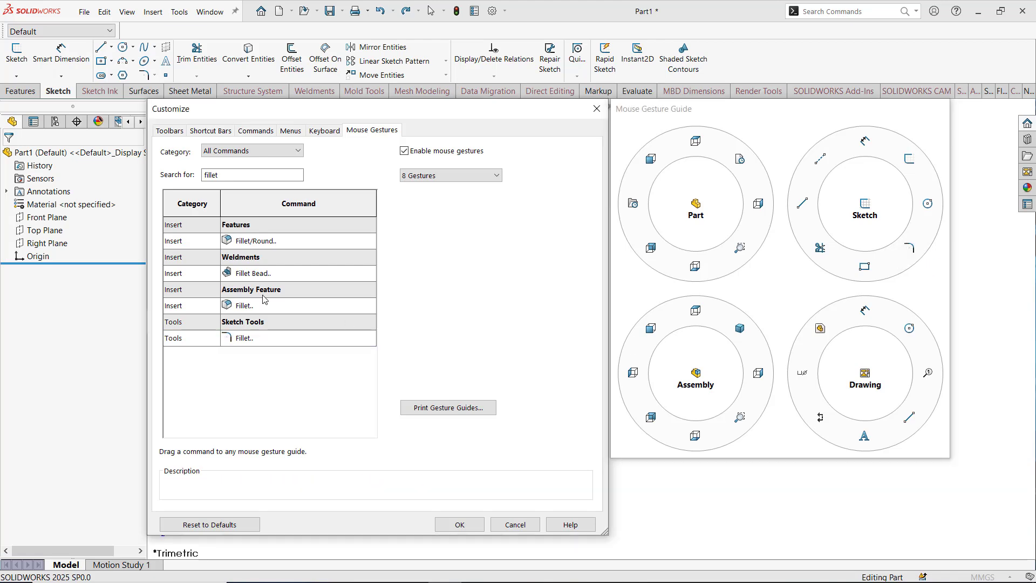
Search the gesture commands for "cham" and assign the Sketch Tools Chamfer command to the bottom slot of the Sketch guide
left_click_drag(222, 175, 204, 174)
type("cham")
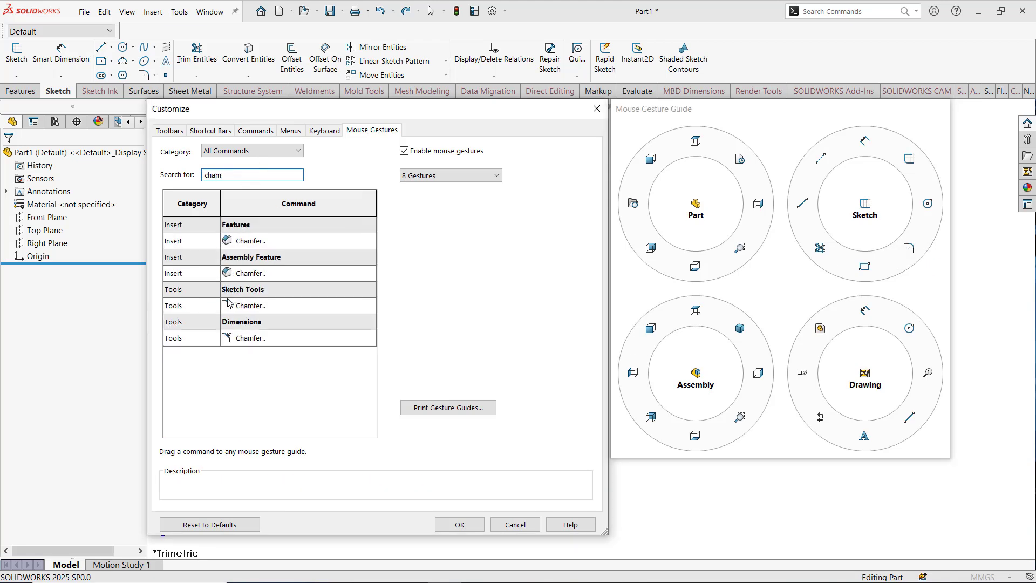
left_click_drag(228, 302, 865, 266)
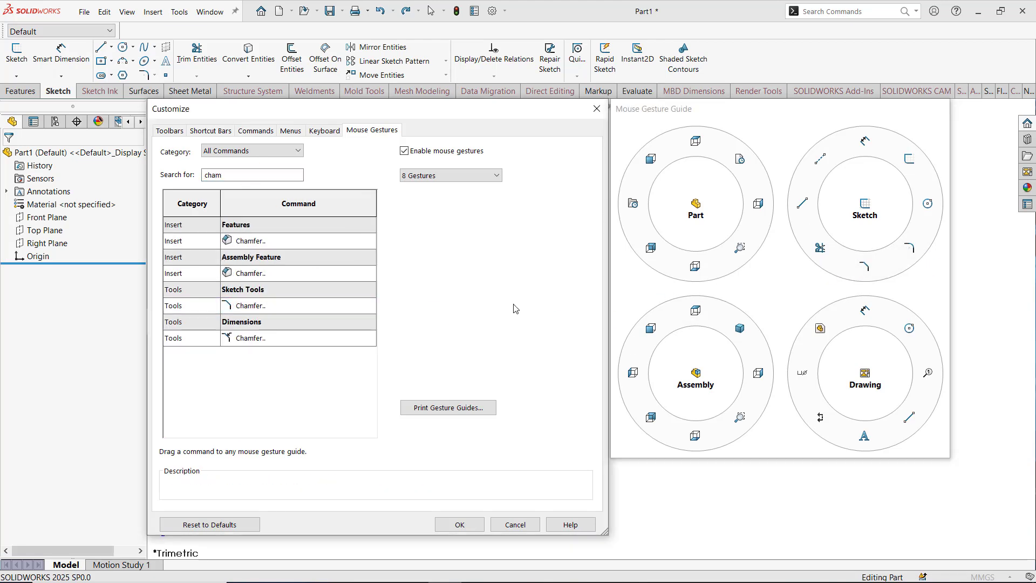
Search for "extr" and assign Boss/Base Extrude to the bottom slot and Cut Extrude to the lower-left slot of the Part guide
double_click(226, 175)
type("extr")
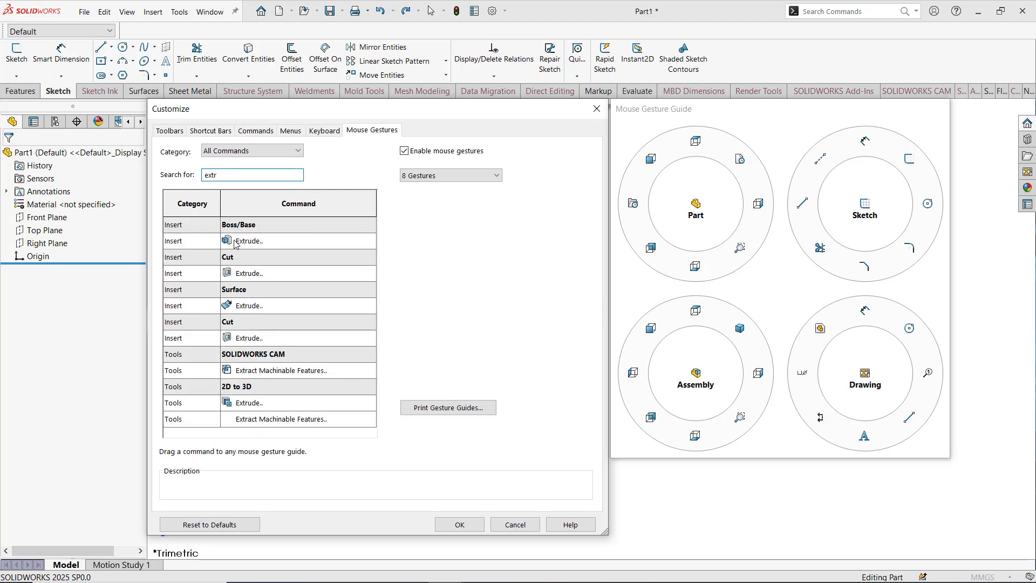
left_click_drag(234, 242, 695, 266)
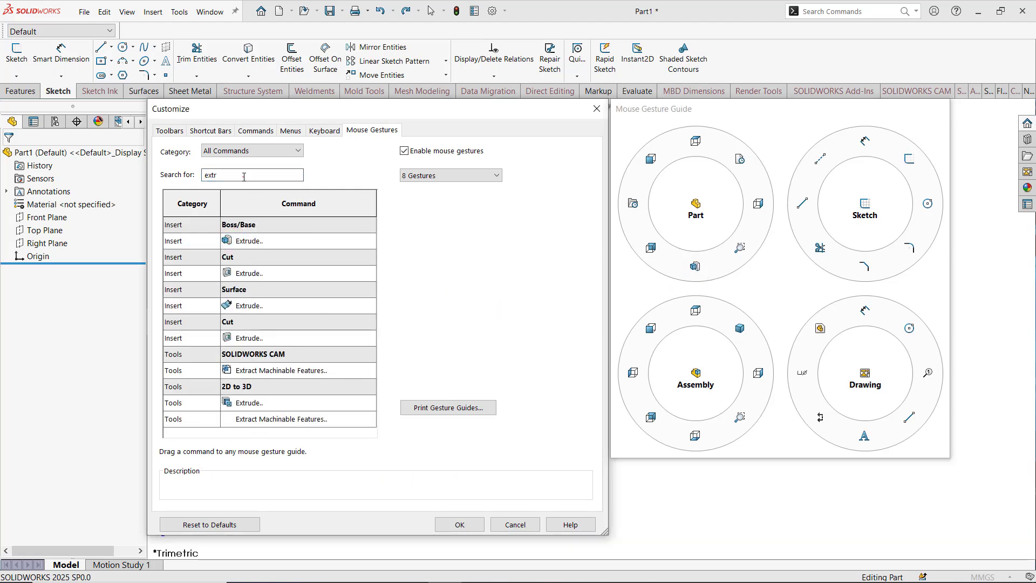
left_click_drag(242, 274, 651, 248)
Search for "revolve" and assign Boss/Base Revolve to the left slot and Cut Revolve to the upper-left slot of the Part guide
double_click(253, 175)
type("revolve")
left_click(233, 242)
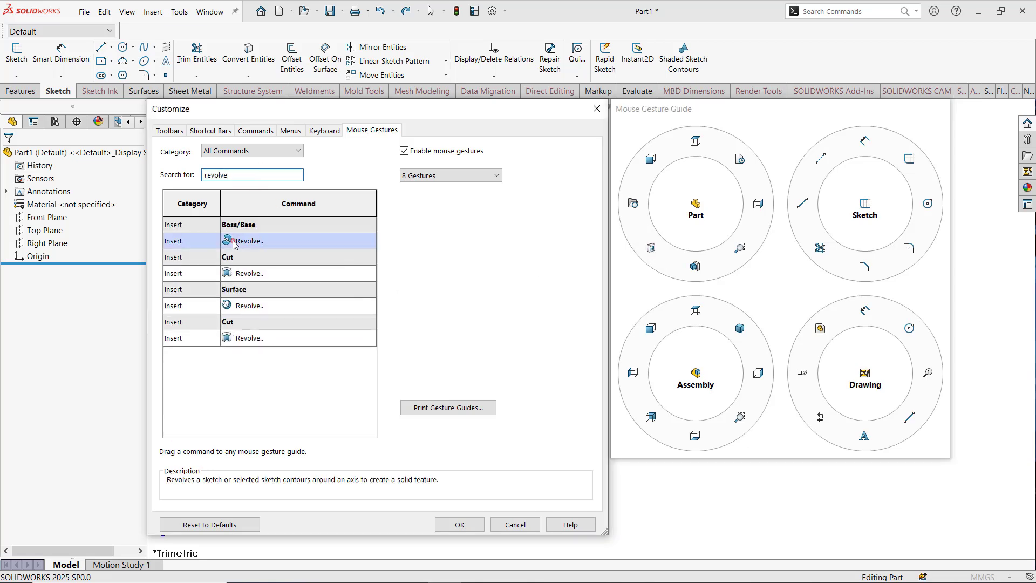
left_click_drag(233, 243, 629, 203)
left_click_drag(232, 273, 651, 158)
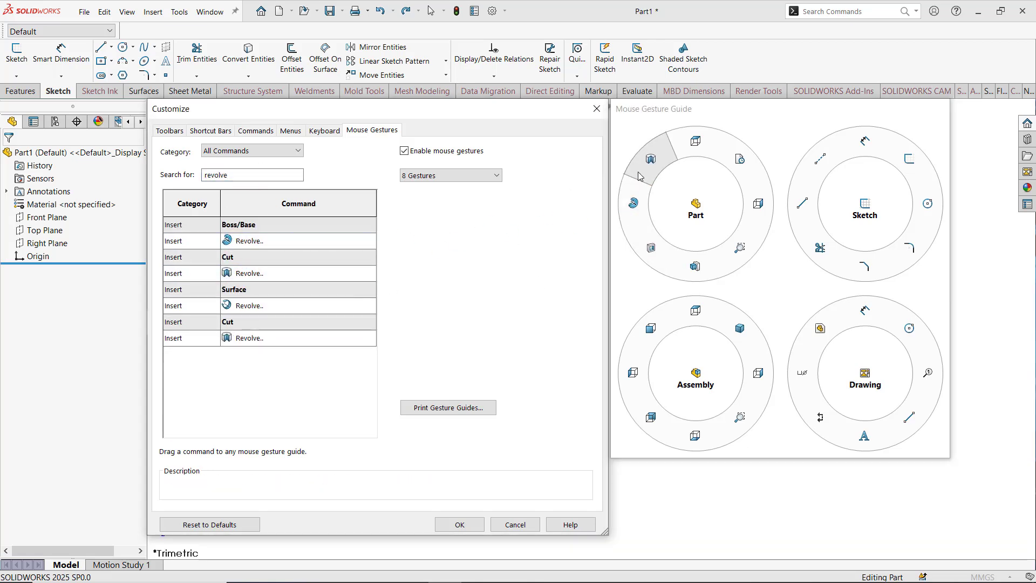
Search for "sweep" and assign Boss/Base Sweep to the top slot and Cut Sweep to the upper-right slot of the Part guide
double_click(229, 174)
type("sweep")
left_click_drag(240, 241, 695, 141)
left_click_drag(240, 273, 740, 159)
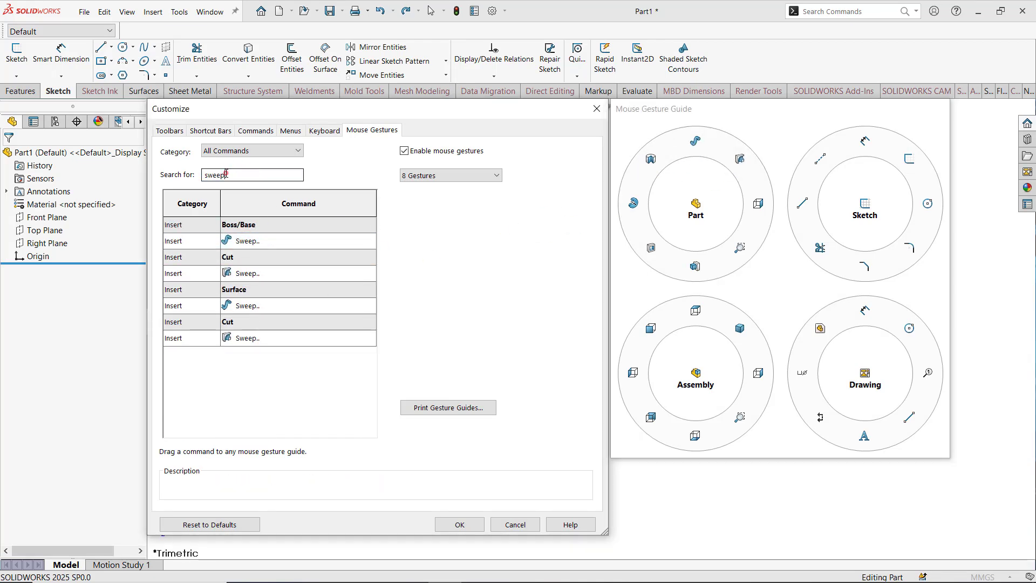
Search for "loft" and assign Boss/Base Loft to the right slot and Surface Loft to the lower-right slot of the Part guide
double_click(226, 174)
type("loft")
left_click_drag(237, 241, 756, 204)
left_click_drag(238, 305, 742, 248)
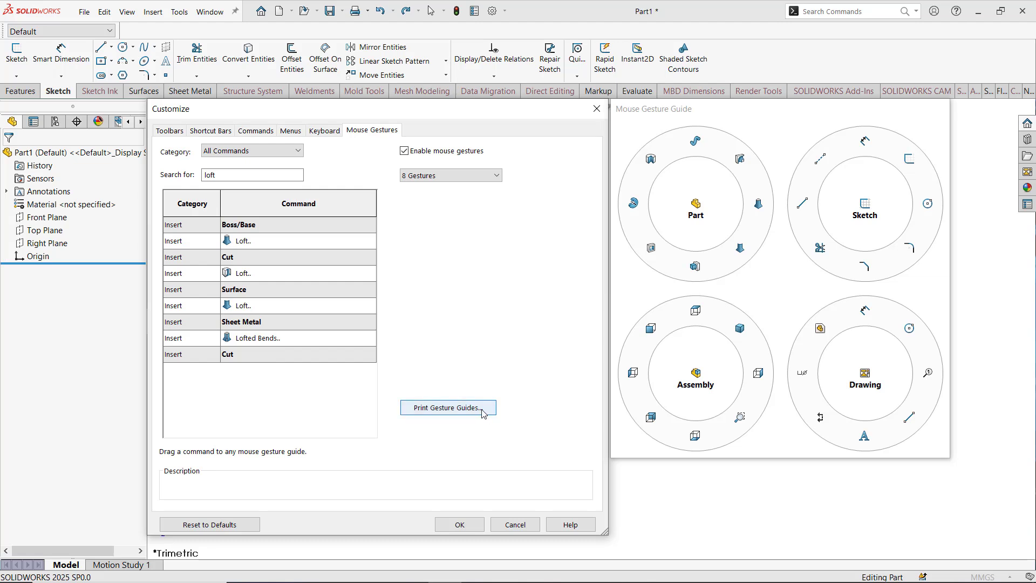
Open the print setup for the gesture guides, choose the Microsoft Print to PDF printer, and cancel without printing
left_click(458, 410)
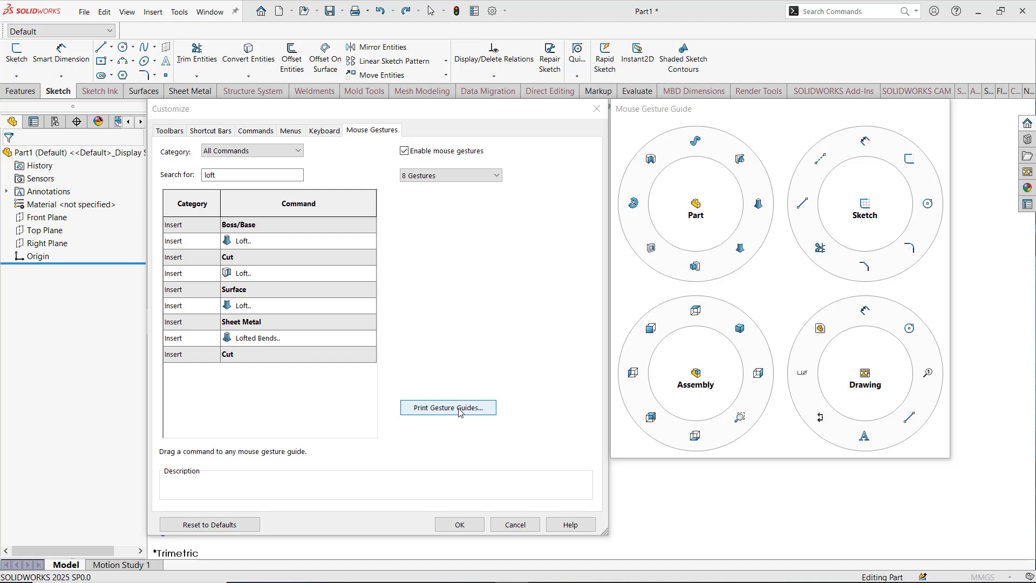
left_click(458, 408)
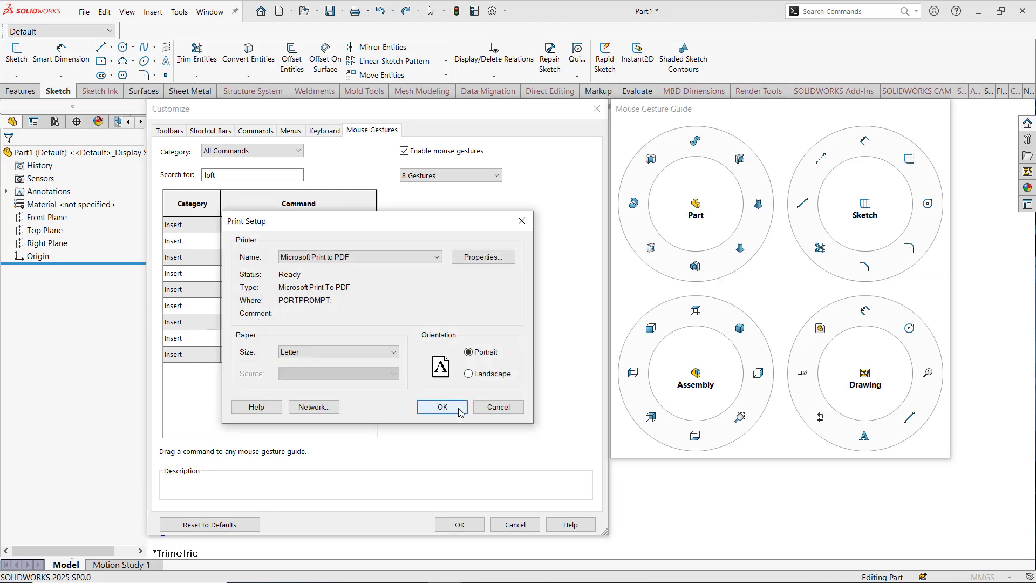
left_click(376, 259)
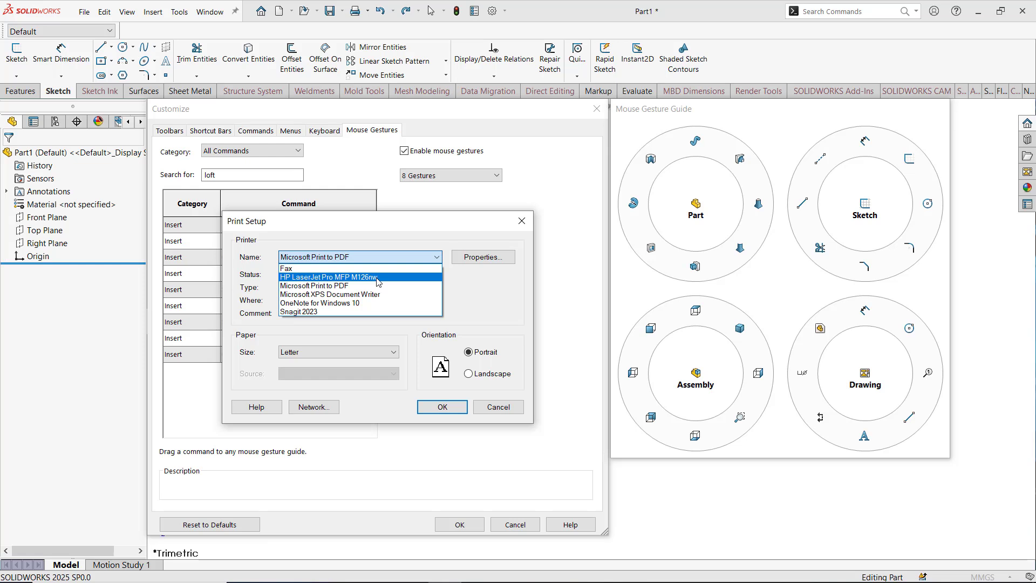
left_click(352, 287)
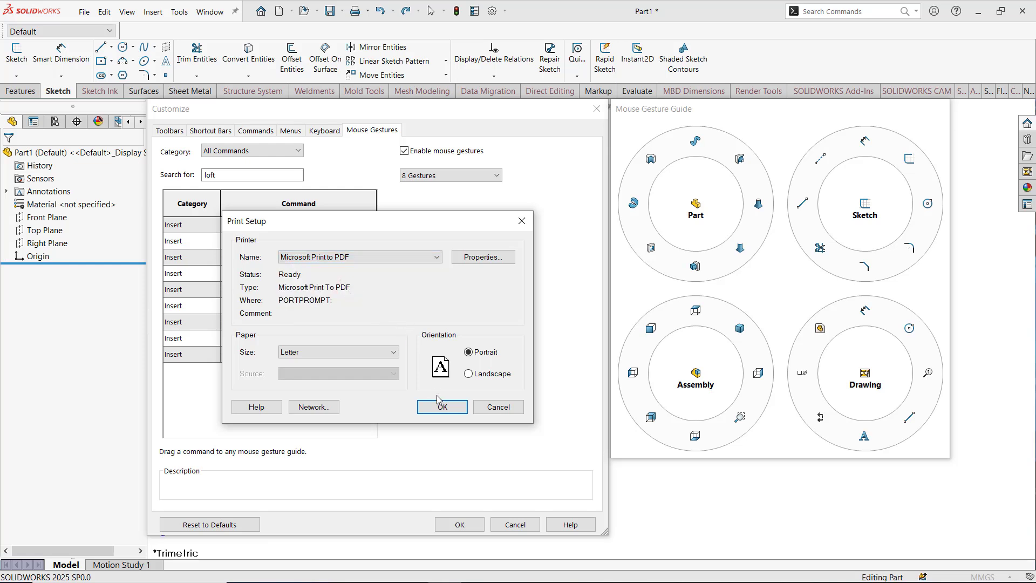
left_click(497, 408)
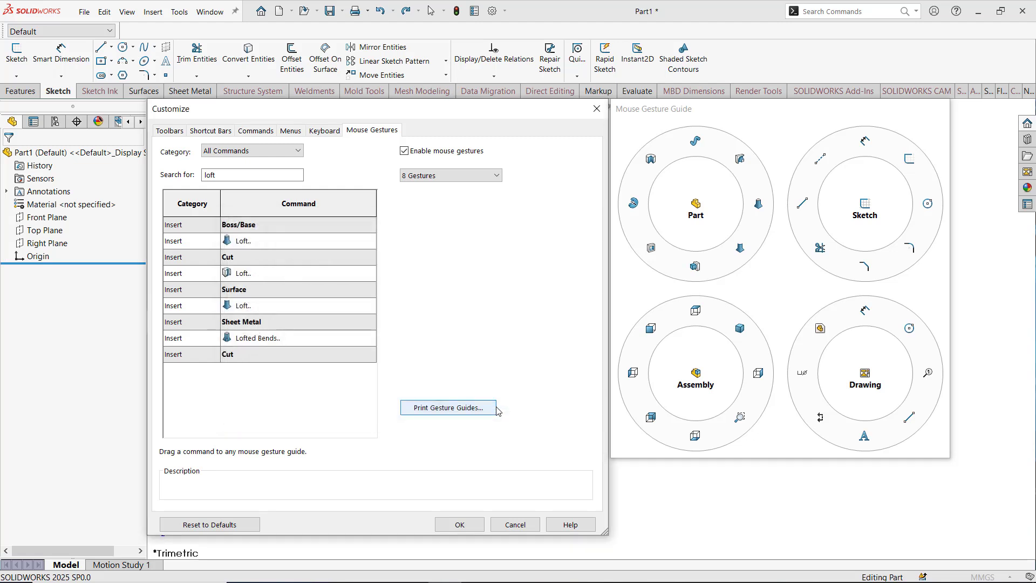
Apply the mouse gesture customization and start a new sketch on the Front Plane
left_click(460, 525)
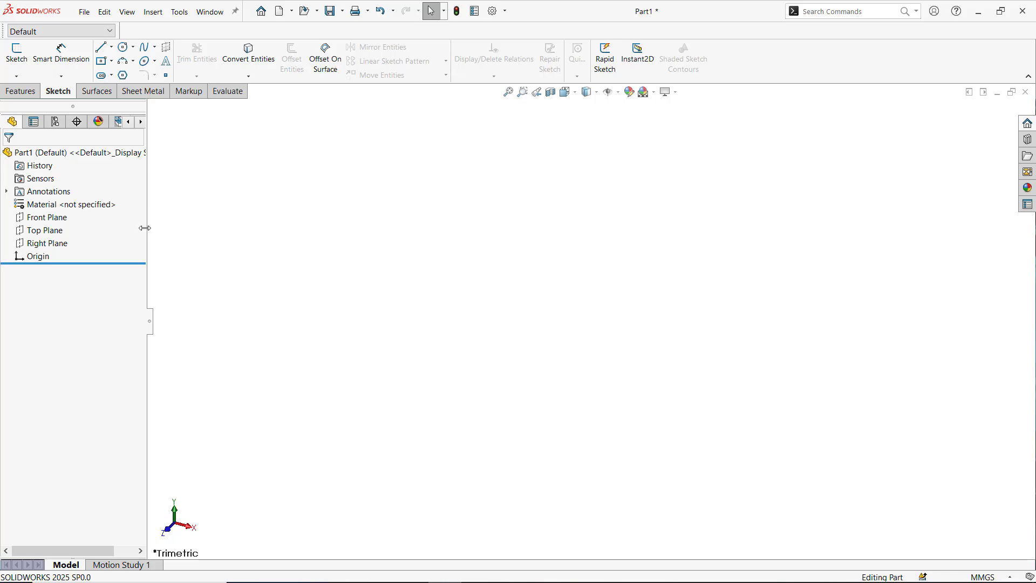
left_click(55, 217)
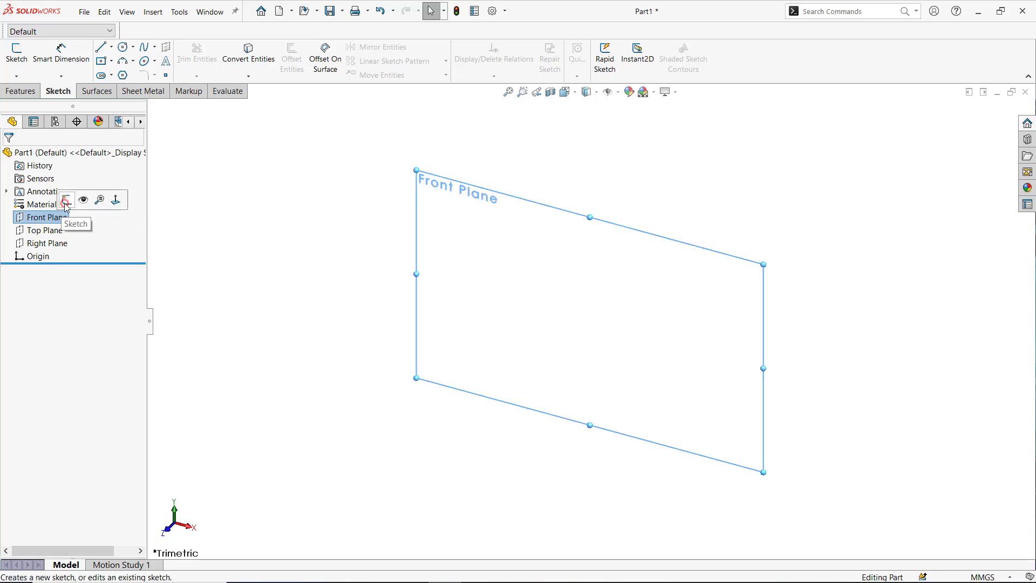
left_click(67, 200)
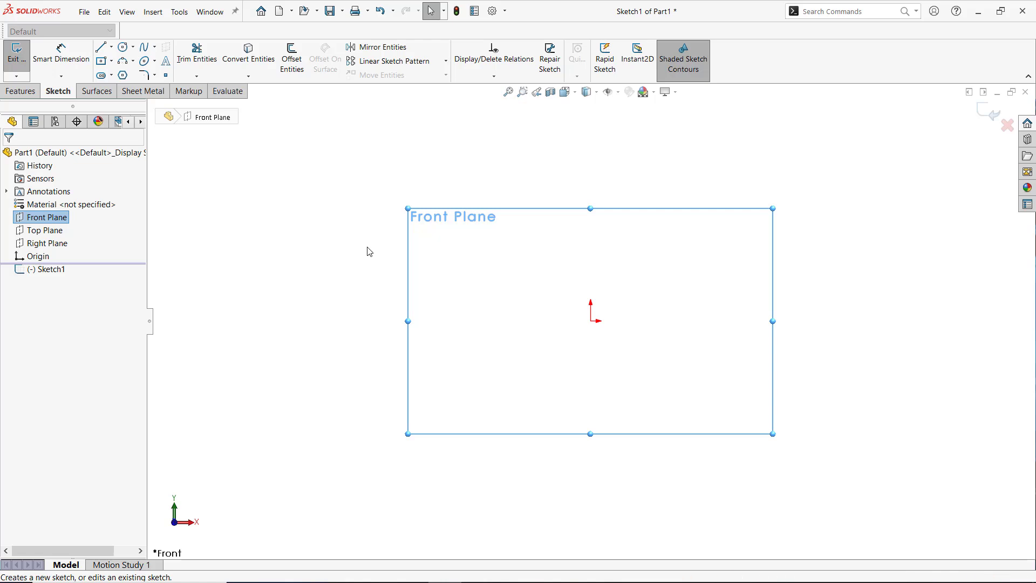
Activate Centerline through its mouse gesture and draw a vertical centerline passing through the origin
mouse_move(367, 246)
right_mouse_down()
mouse_move(351, 243)
mouse_move(337, 263)
mouse_move(359, 276)
mouse_move(386, 270)
mouse_move(392, 246)
mouse_move(377, 227)
mouse_move(349, 232)
mouse_move(343, 254)
mouse_move(361, 276)
mouse_move(387, 249)
mouse_move(381, 238)
mouse_move(364, 247)
right_mouse_up()
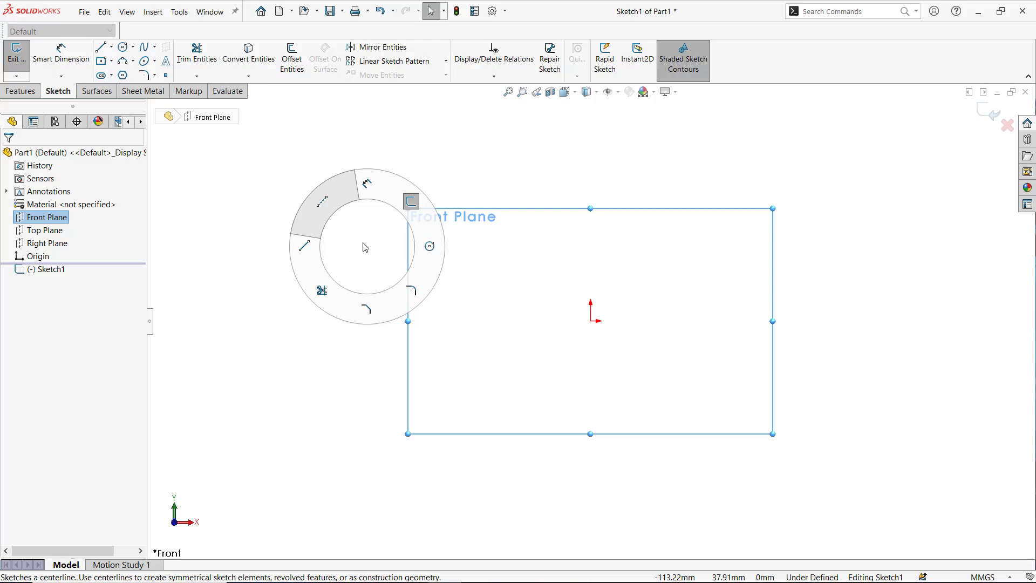
right_click_drag(365, 247, 327, 213)
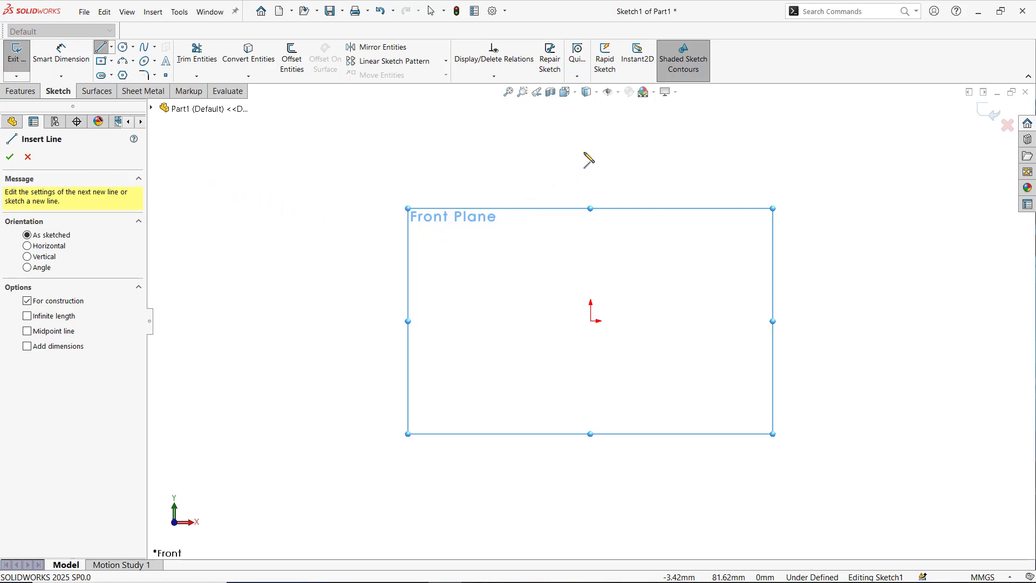
left_click(591, 140)
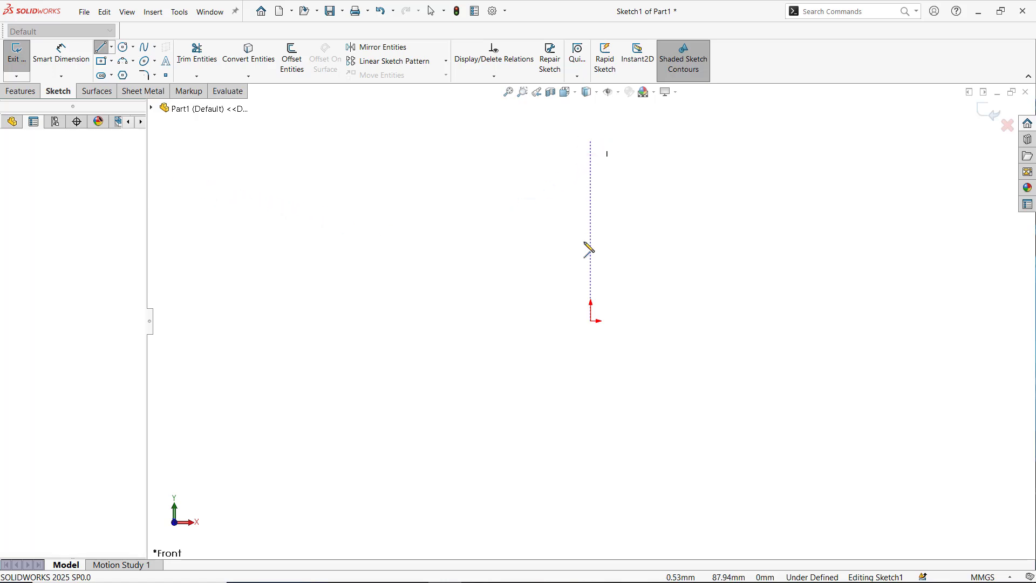
left_click(591, 486)
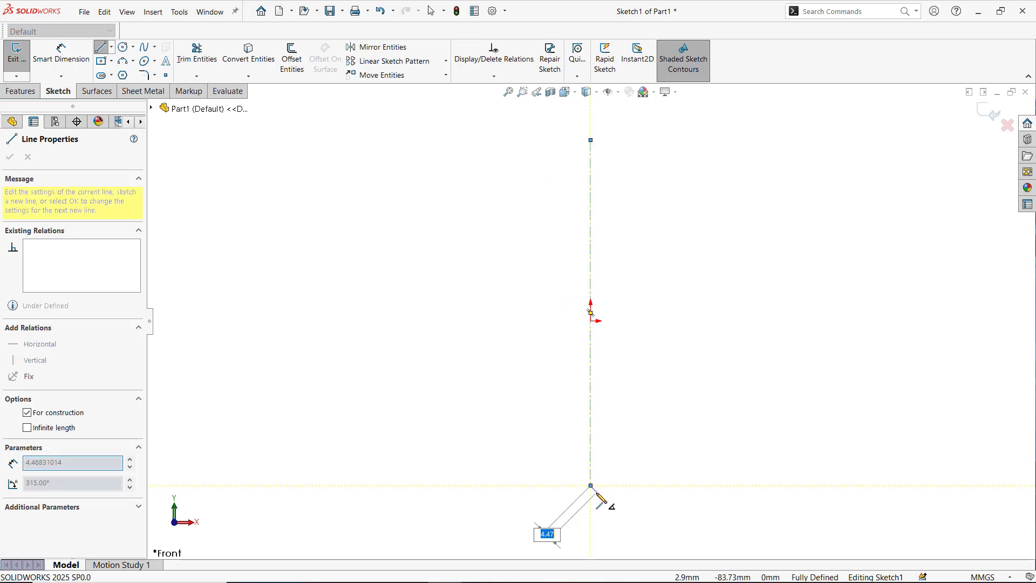
key("Escape")
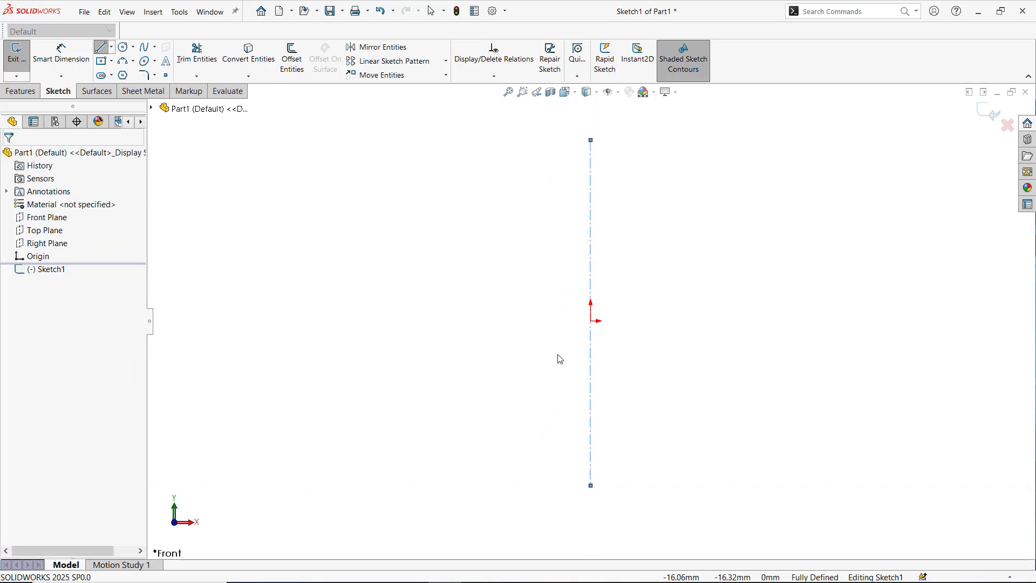